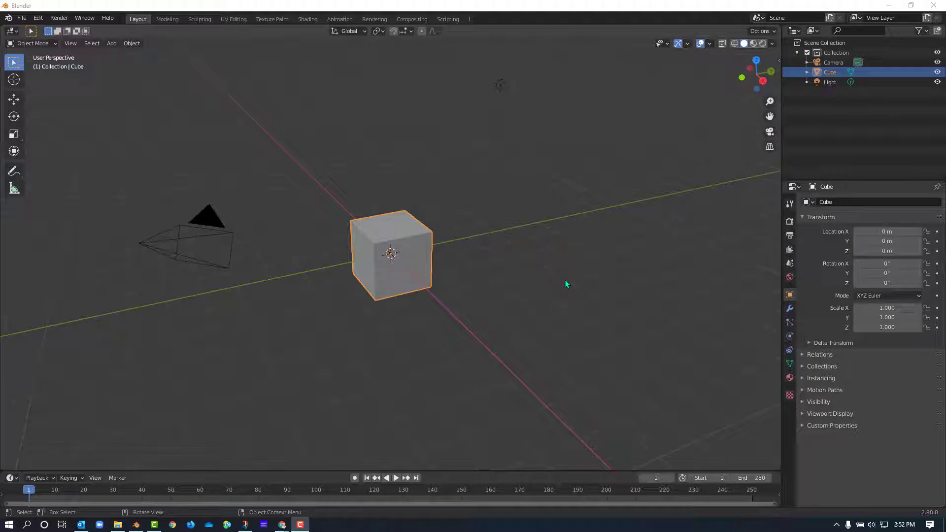
Step: Set the Shortcut VUr key display to dock Left, start it, and hide the sidebar
{"action": "scroll", "coordinate": [566, 284], "scroll_direction": "up", "scroll_amount": 3}
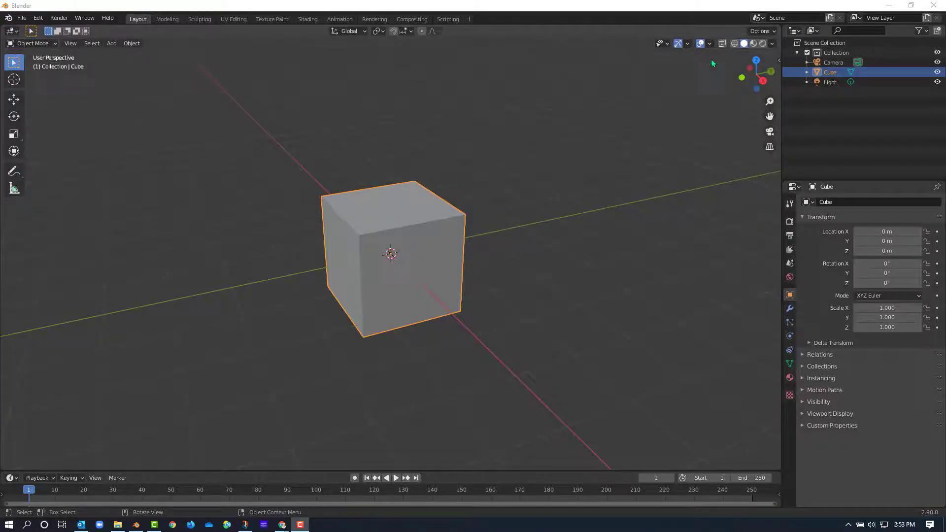
{"action": "left_click", "coordinate": [777, 59]}
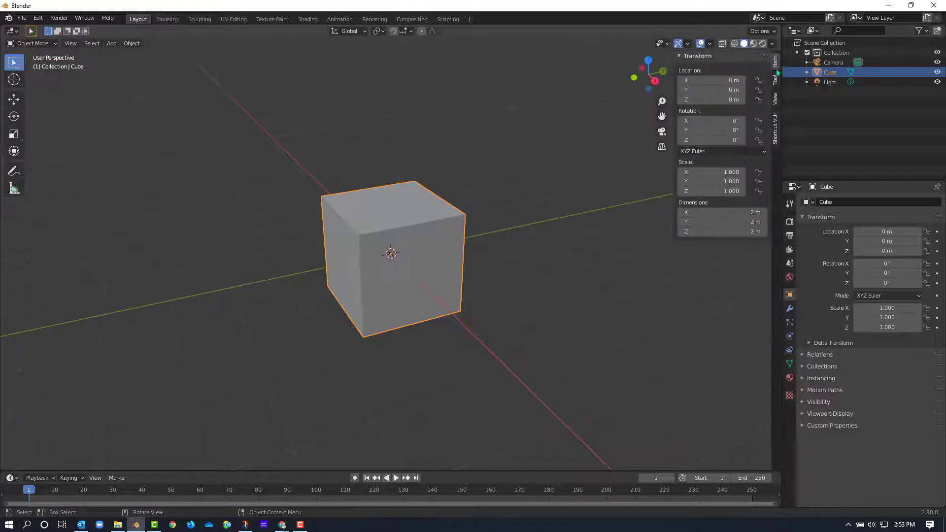
{"action": "left_click", "coordinate": [775, 128]}
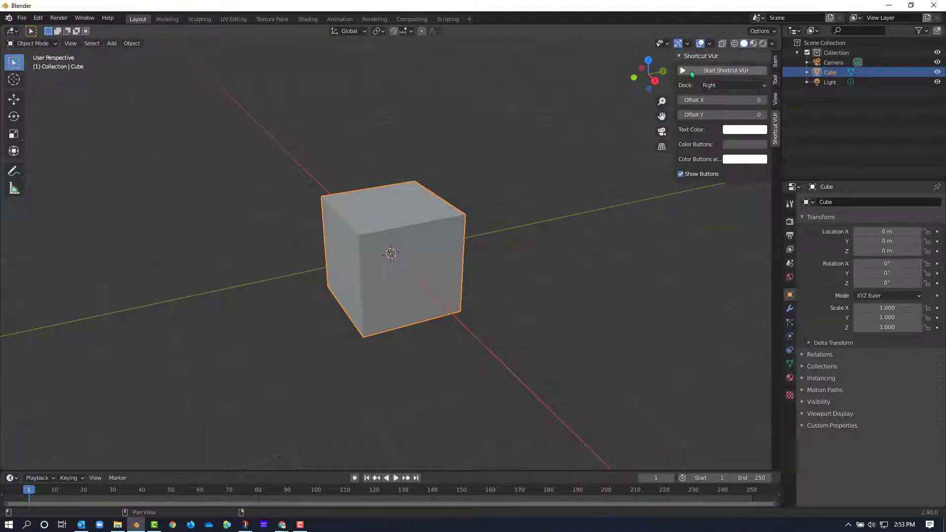
{"action": "left_click", "coordinate": [711, 87]}
{"action": "left_click", "coordinate": [710, 97]}
{"action": "left_click", "coordinate": [720, 70]}
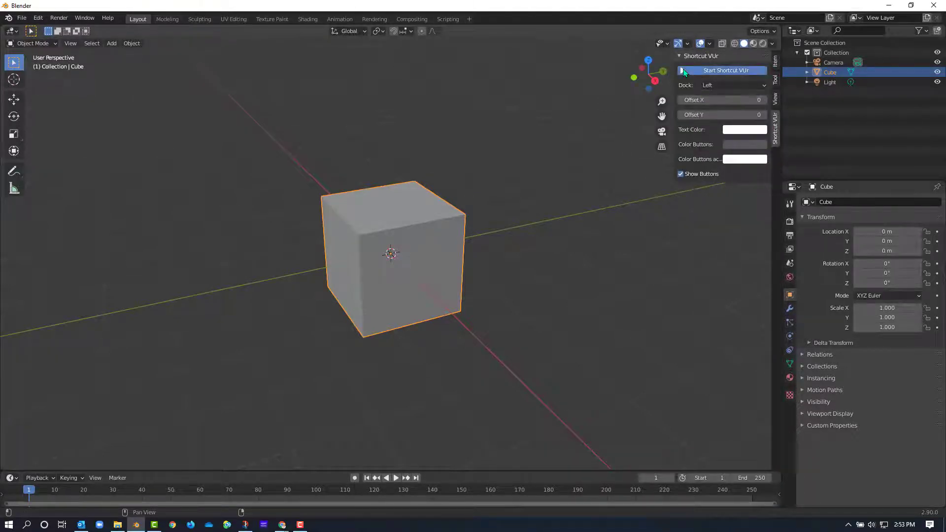
{"action": "left_click", "coordinate": [682, 56]}
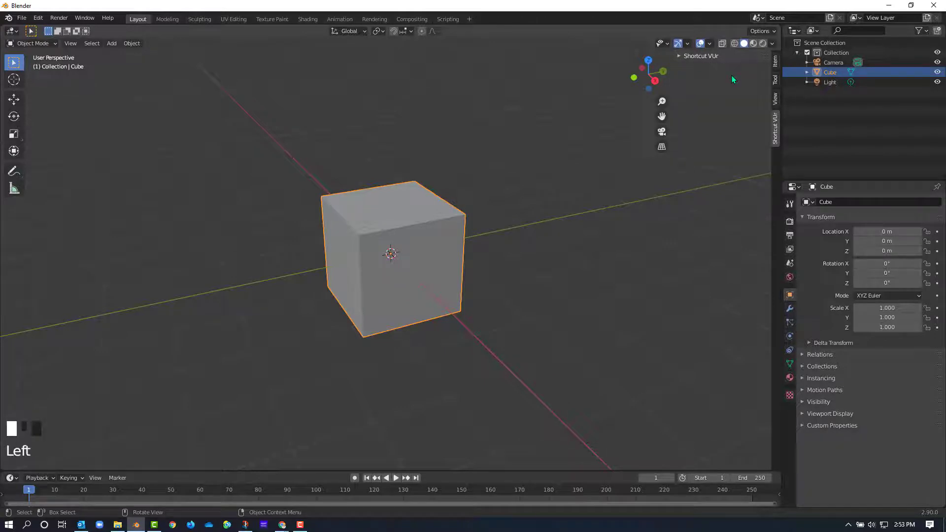
{"action": "key", "text": "n"}
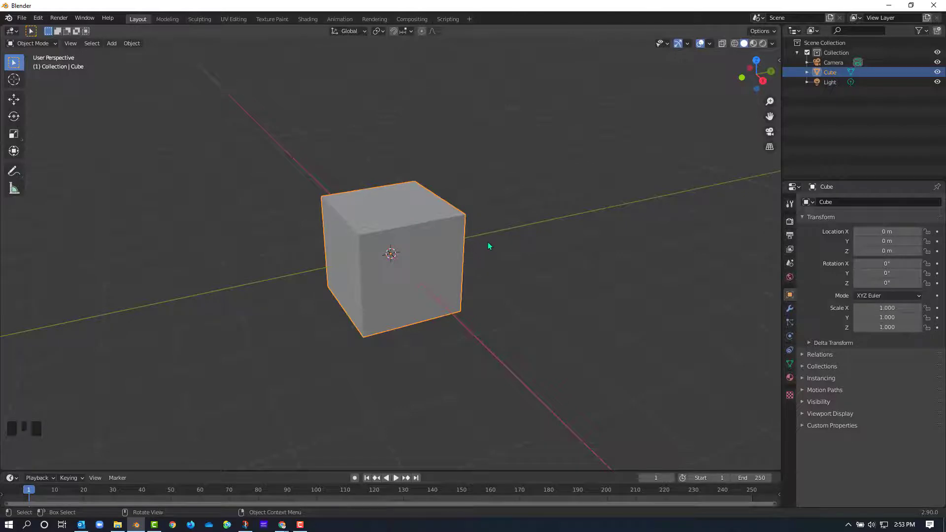
Step: Switch the default cube from Object Mode to Edit Mode
{"action": "middle_click_drag", "start_coordinate": [488, 246], "coordinate": [449, 231]}
{"action": "key", "text": "Tab"}
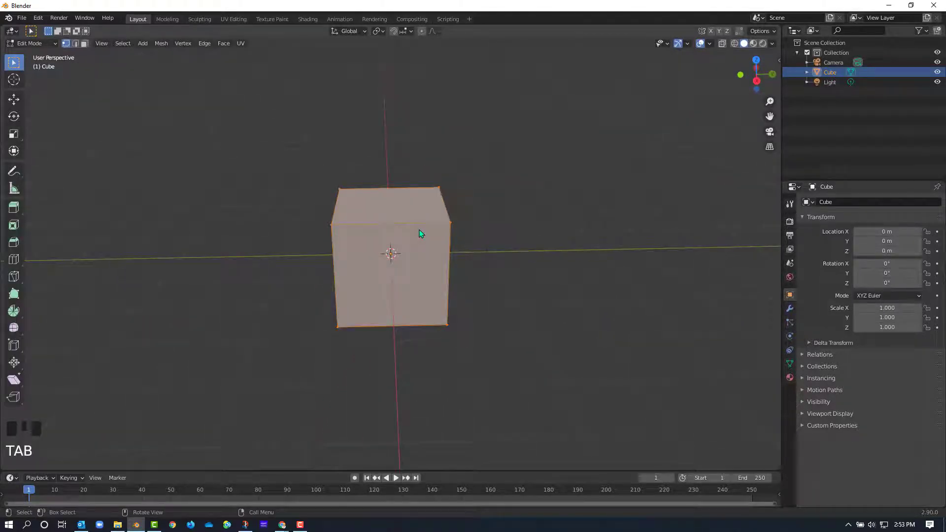
{"action": "left_click", "coordinate": [29, 44]}
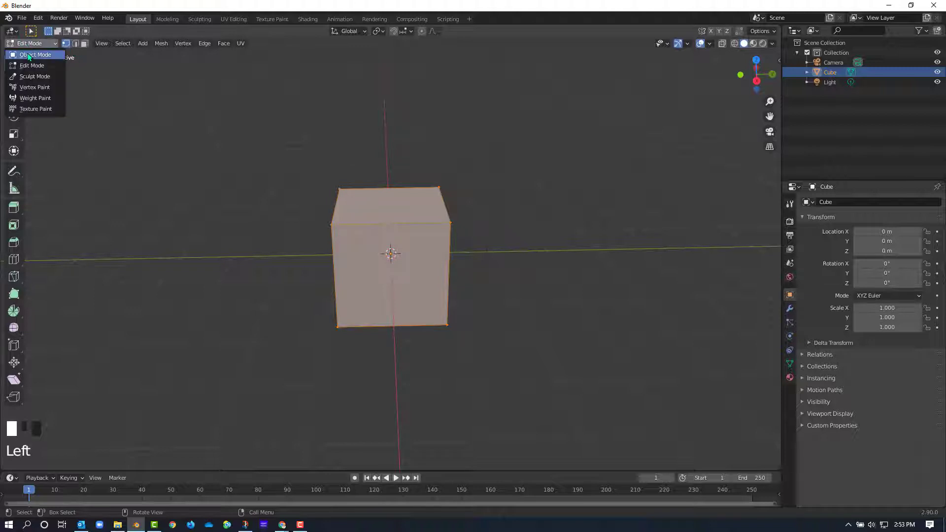
{"action": "left_click", "coordinate": [28, 56]}
{"action": "left_click", "coordinate": [30, 44]}
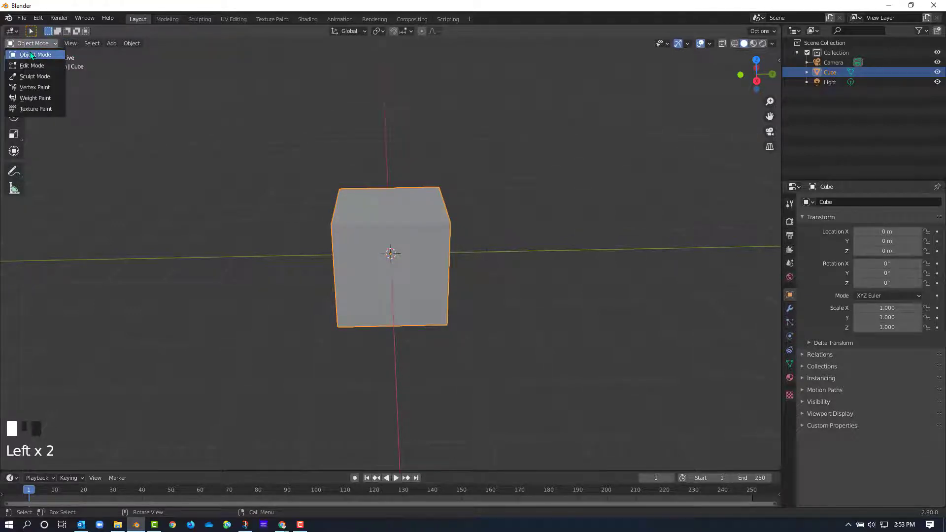
{"action": "left_click", "coordinate": [31, 65]}
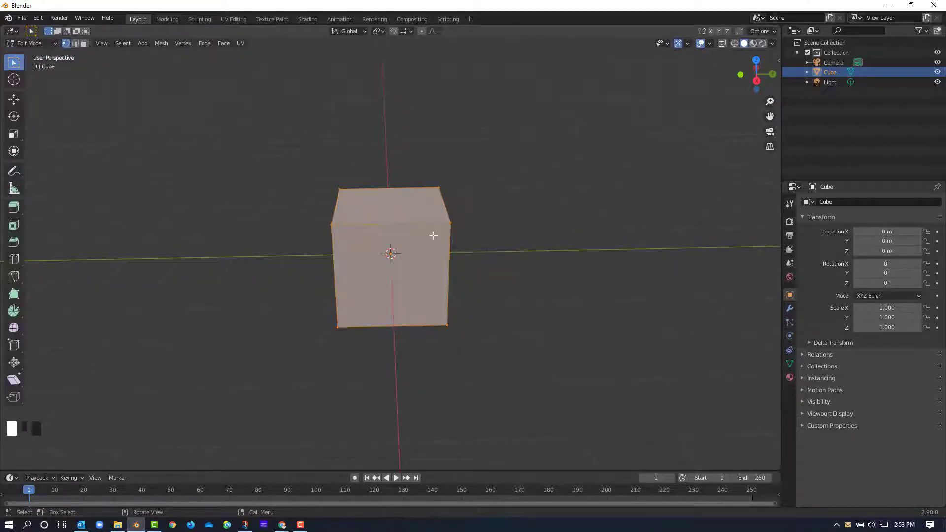
Step: Bevel all edges of the cube slightly with one segment, and clear the selection
{"action": "left_click", "coordinate": [14, 242]}
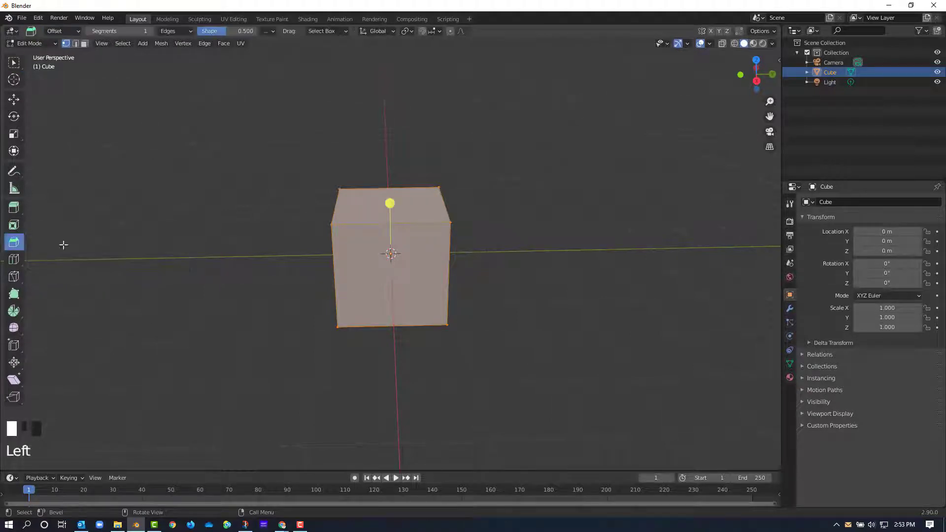
{"action": "left_click", "coordinate": [390, 202]}
{"action": "left_click_drag", "start_coordinate": [389, 202], "coordinate": [389, 195]}
{"action": "left_click", "coordinate": [521, 210]}
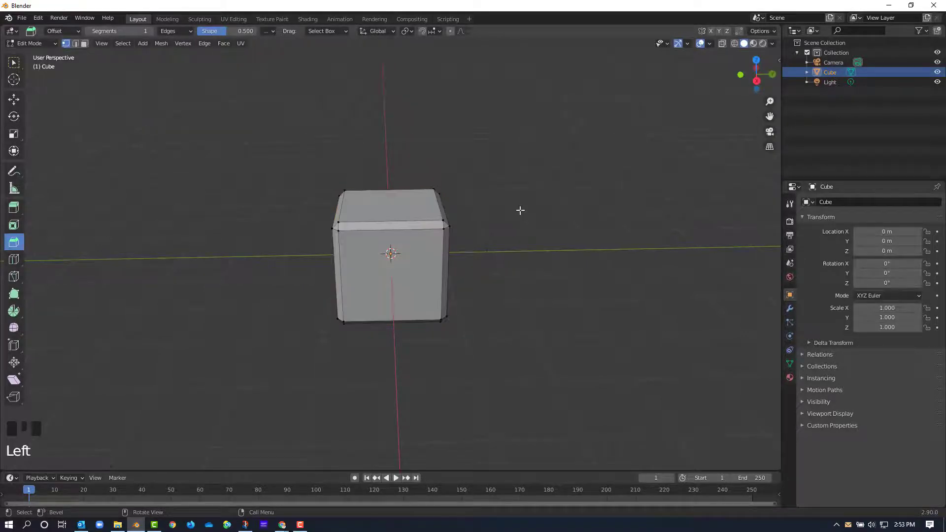
{"action": "middle_click_drag", "start_coordinate": [520, 209], "coordinate": [564, 203]}
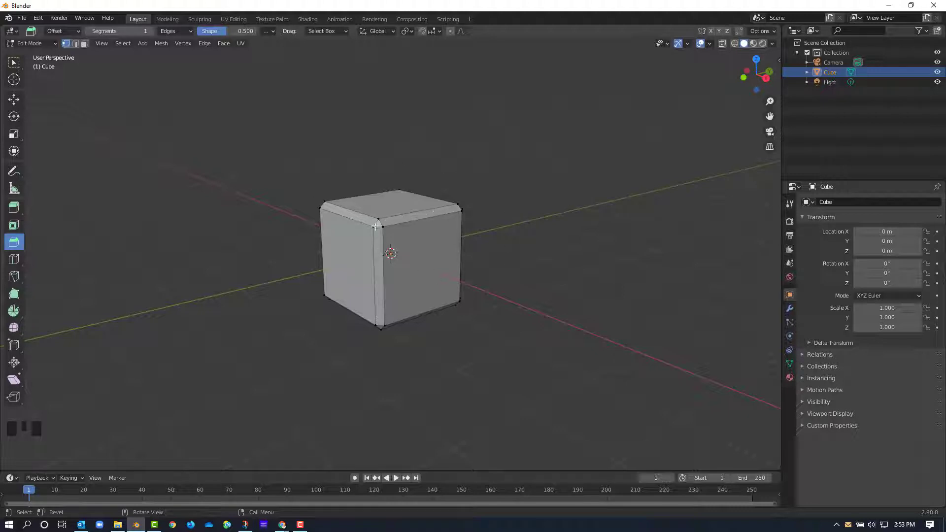
{"action": "mouse_move", "coordinate": [522, 205]}
{"action": "middle_mouse_down"}
{"action": "mouse_move", "coordinate": [455, 190]}
{"action": "mouse_move", "coordinate": [483, 191]}
{"action": "mouse_move", "coordinate": [511, 207]}
{"action": "middle_mouse_up"}
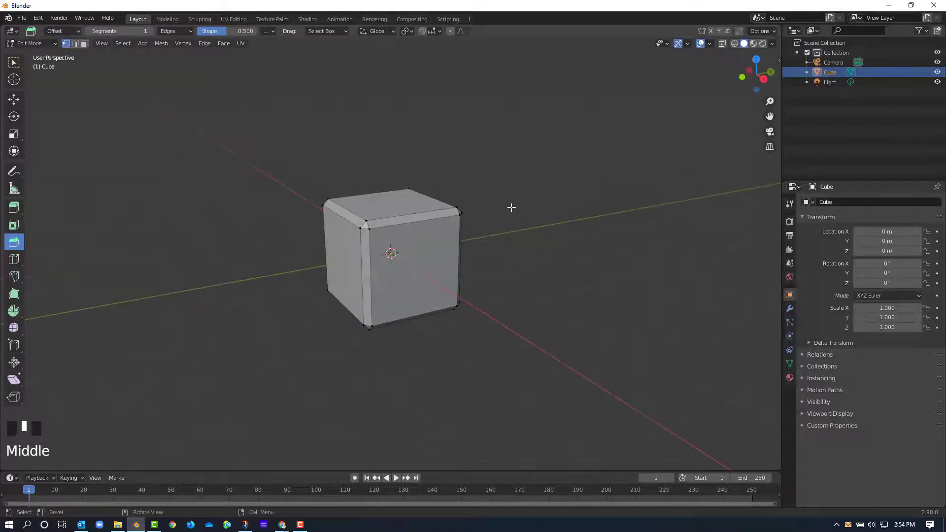
{"action": "scroll", "coordinate": [512, 207], "scroll_direction": "down", "scroll_amount": 1}
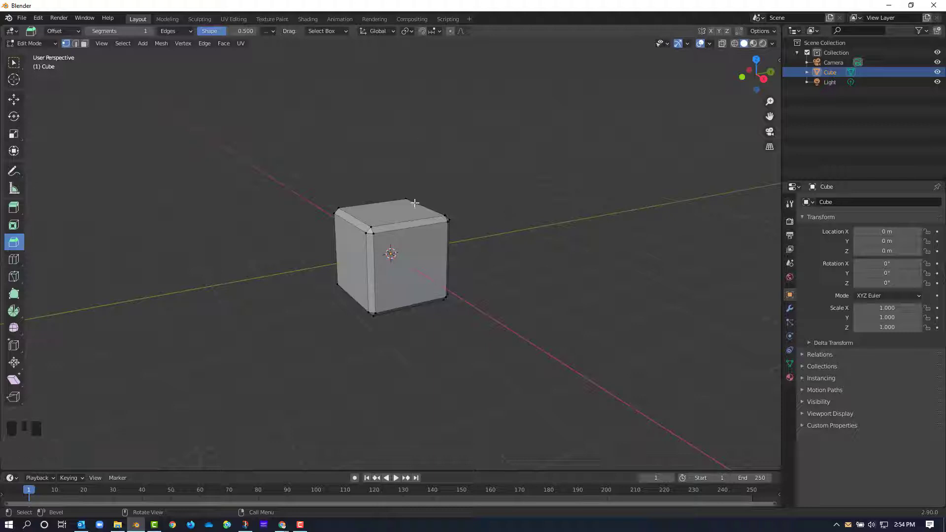
Step: Return the cube to Object Mode and set the viewport shading to Material Preview
{"action": "left_click", "coordinate": [55, 44]}
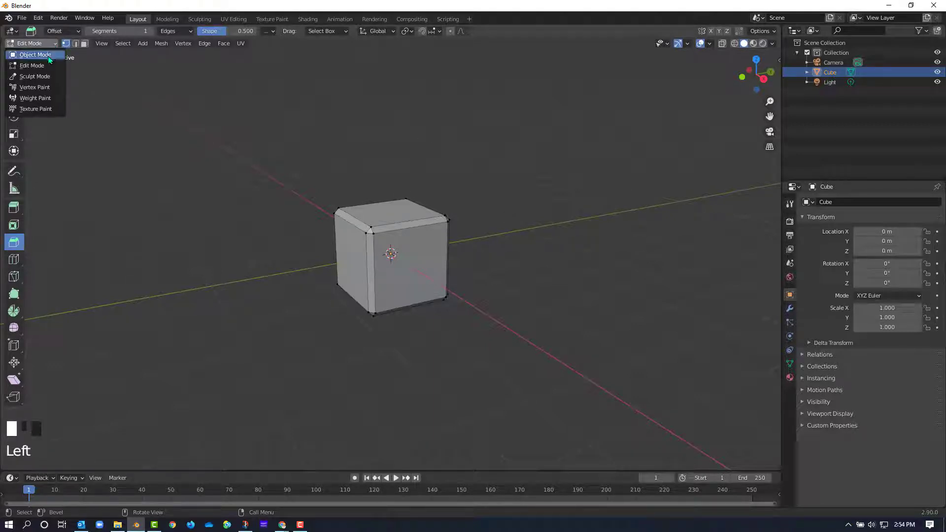
{"action": "left_click", "coordinate": [49, 54]}
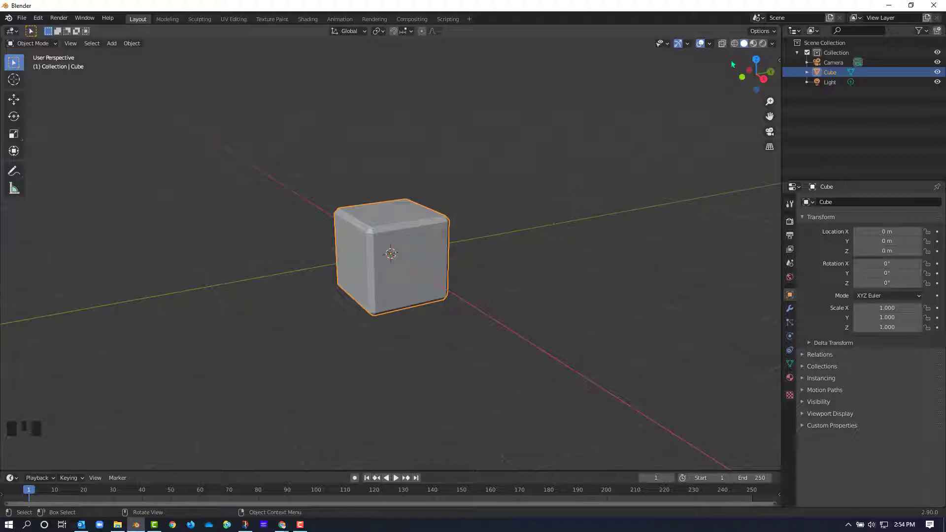
{"action": "left_click", "coordinate": [753, 44]}
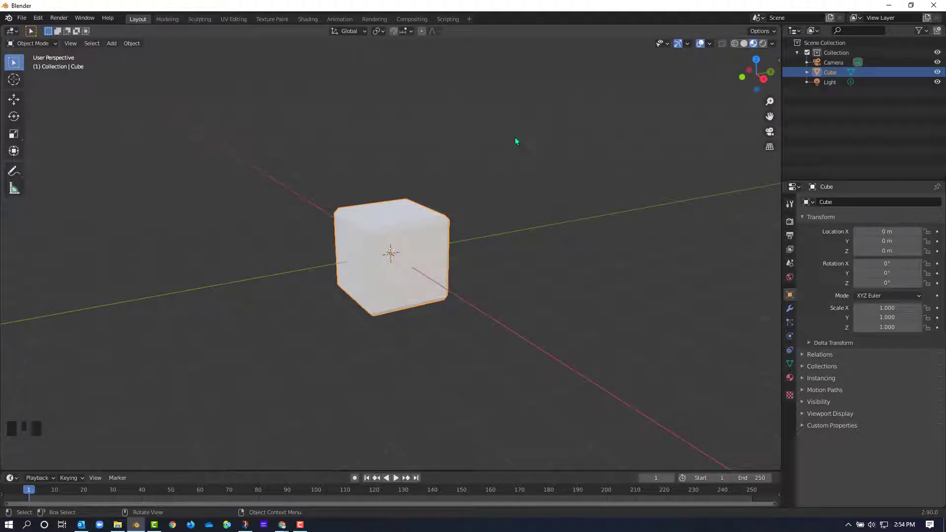
{"action": "key", "text": "z"}
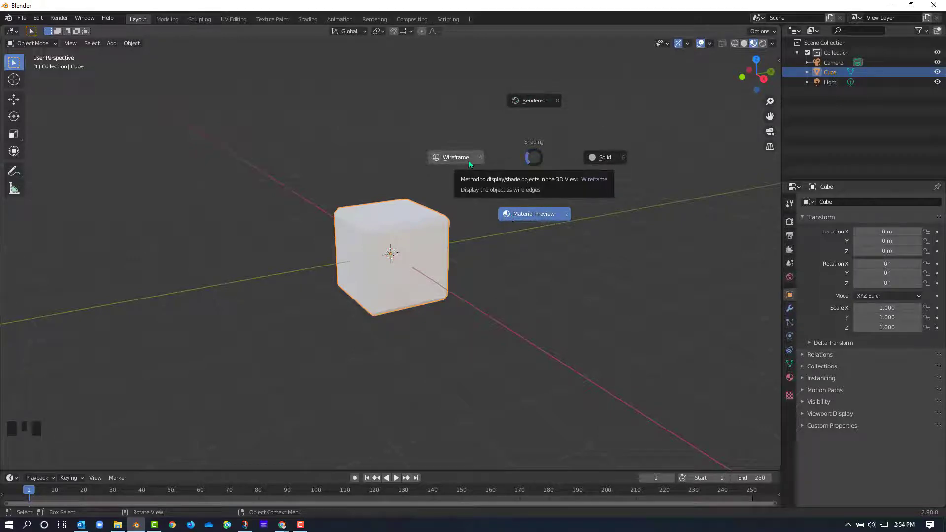
{"action": "left_click", "coordinate": [544, 220]}
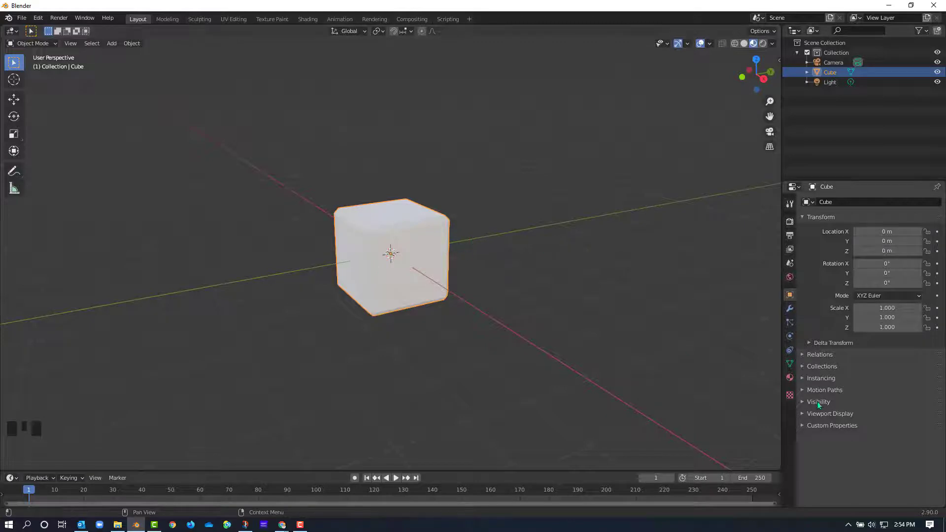
Step: Remove the cube's existing material and create a new one in its place
{"action": "left_click", "coordinate": [791, 378]}
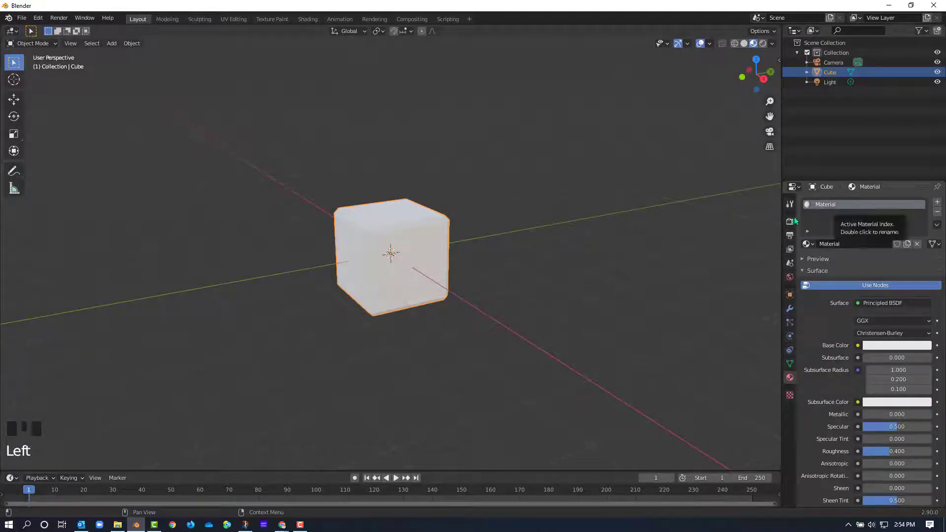
{"action": "left_click", "coordinate": [937, 211]}
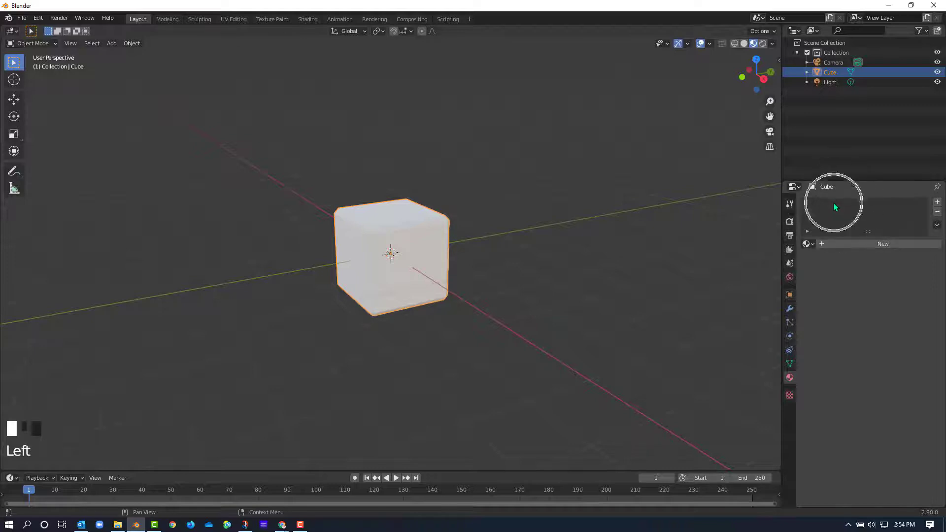
{"action": "left_click", "coordinate": [879, 245]}
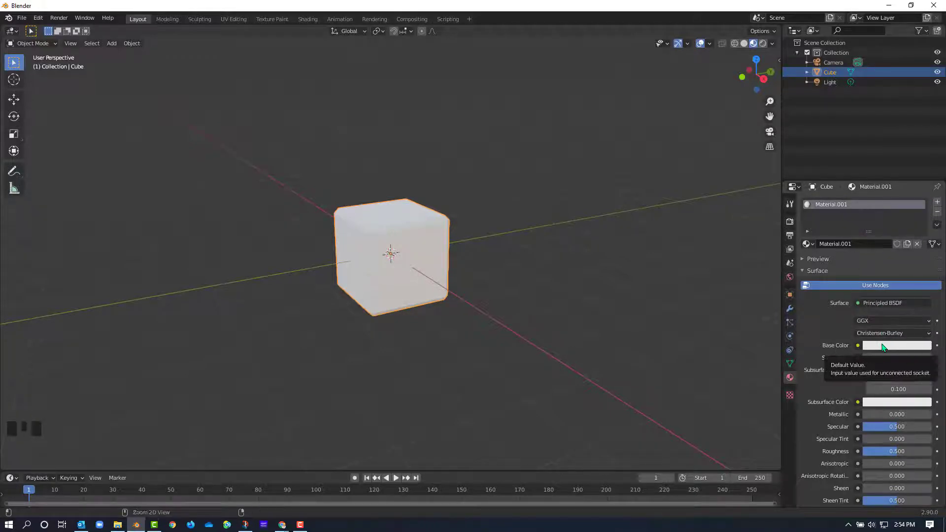
Step: Darken the new material's base color to near black with a value of about 0.073, and deselect the cube
{"action": "key", "text": "ctrl"}
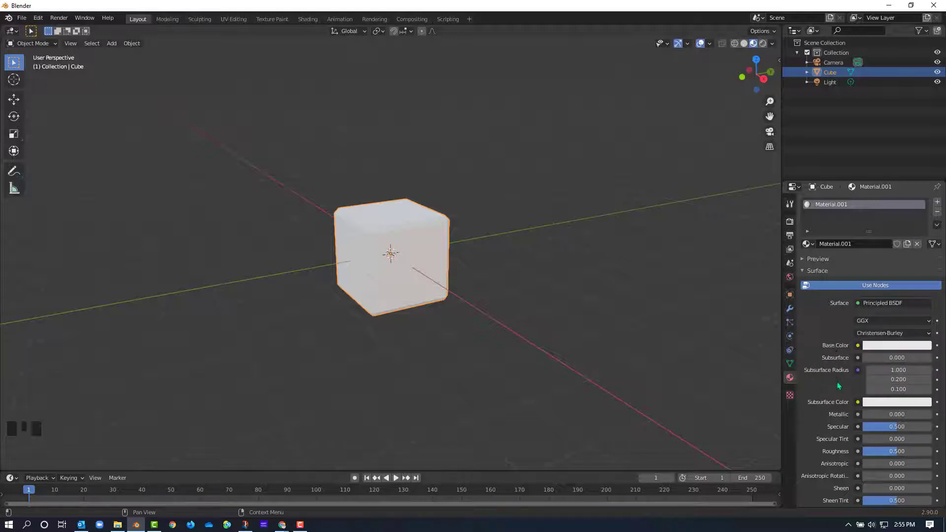
{"action": "key", "text": "ctrl"}
{"action": "left_click", "coordinate": [882, 345]}
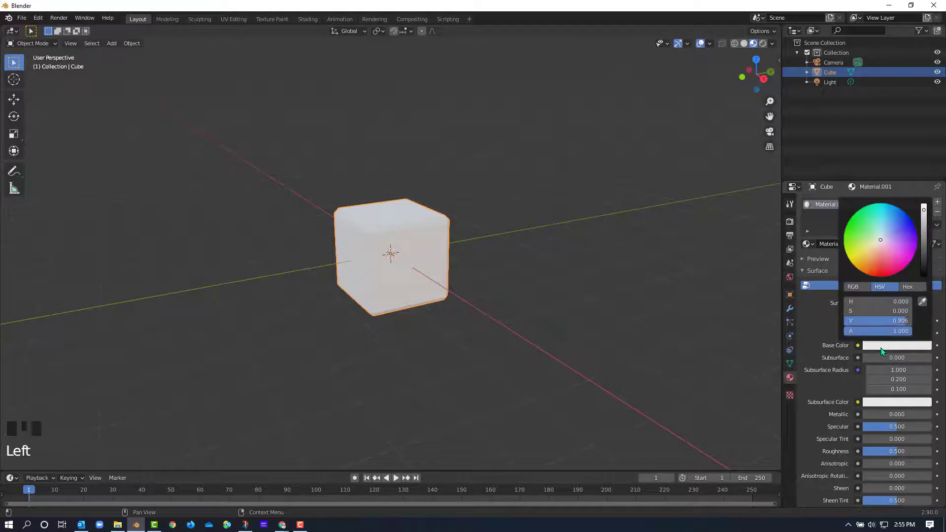
{"action": "left_click", "coordinate": [924, 275]}
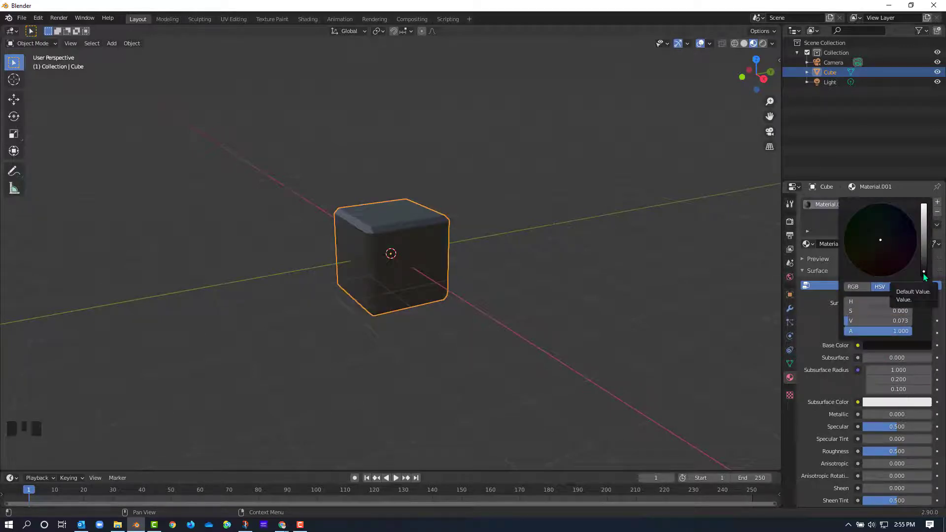
{"action": "left_click", "coordinate": [560, 253]}
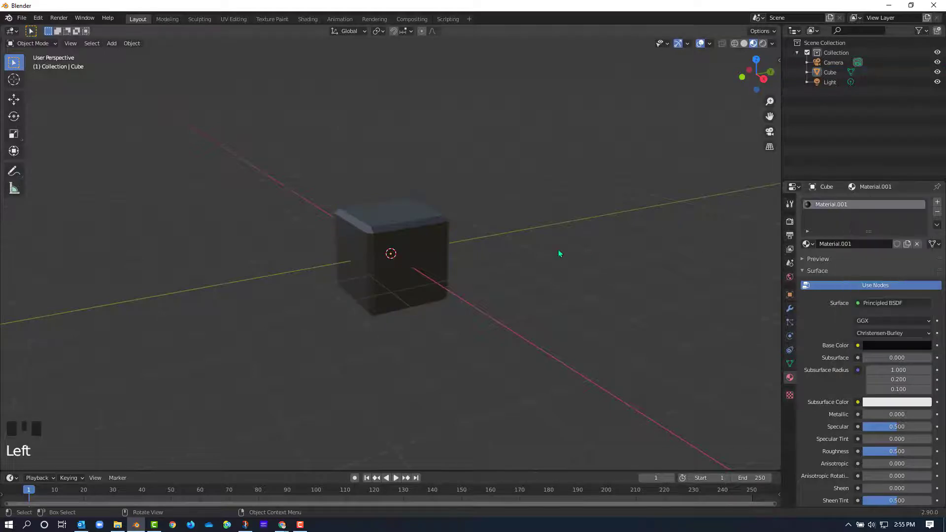
Step: Select the black cube and enter Edit Mode with face selection active
{"action": "scroll", "coordinate": [450, 249], "scroll_direction": "up", "scroll_amount": 3}
{"action": "middle_click_drag", "start_coordinate": [450, 249], "coordinate": [428, 259]}
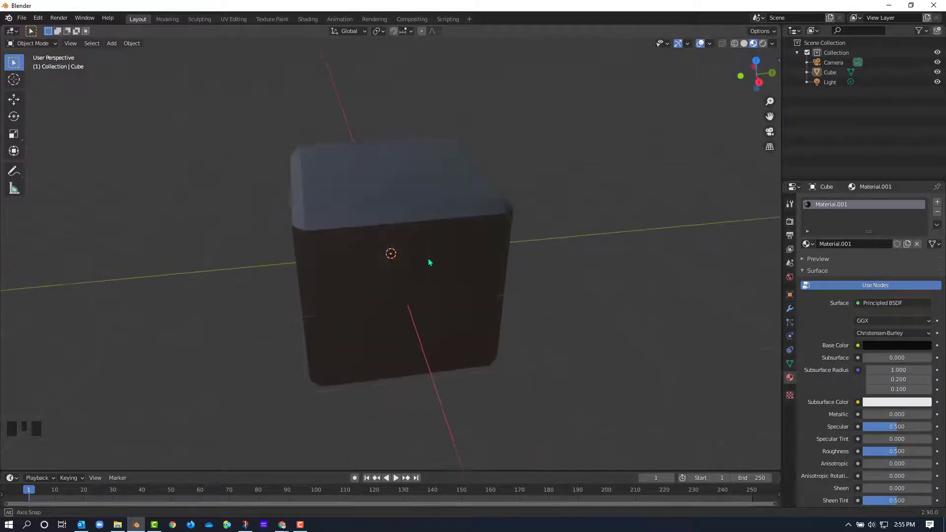
{"action": "left_click", "coordinate": [362, 224]}
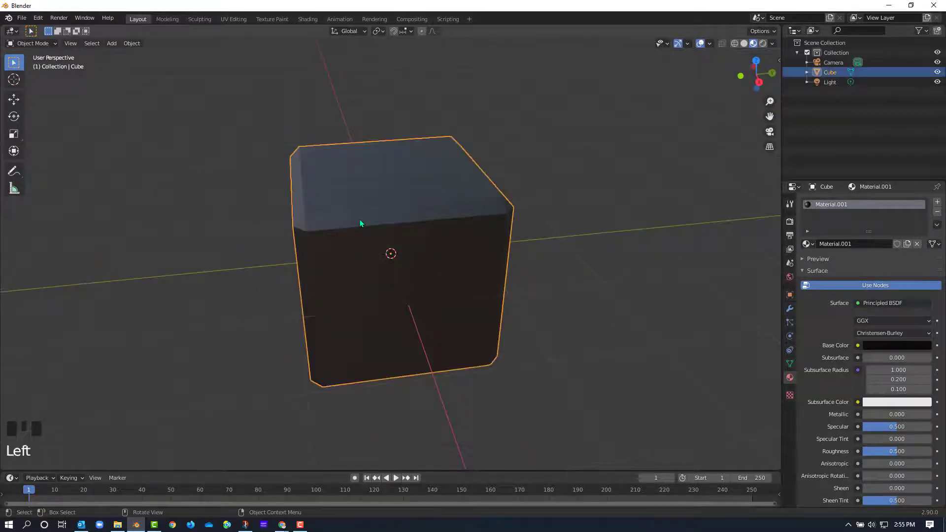
{"action": "key", "text": "Tab"}
{"action": "left_click", "coordinate": [359, 219]}
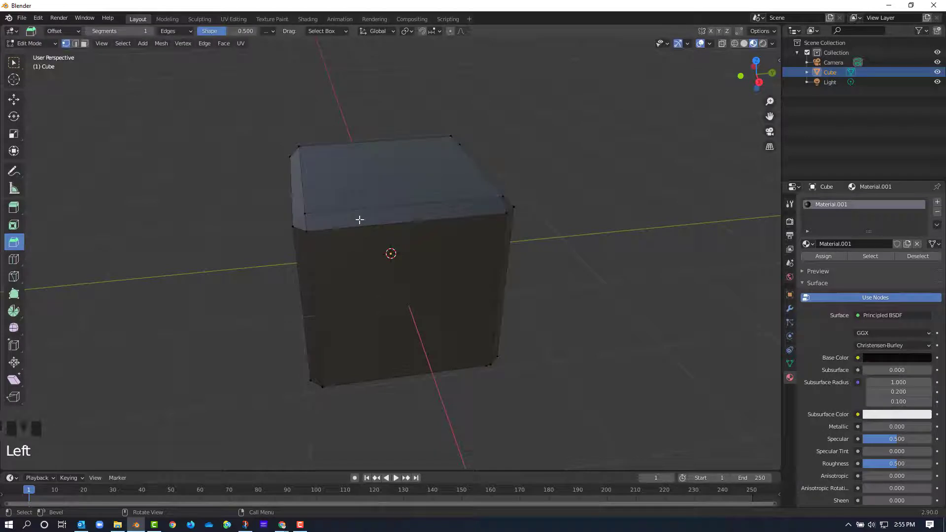
{"action": "left_click", "coordinate": [84, 43]}
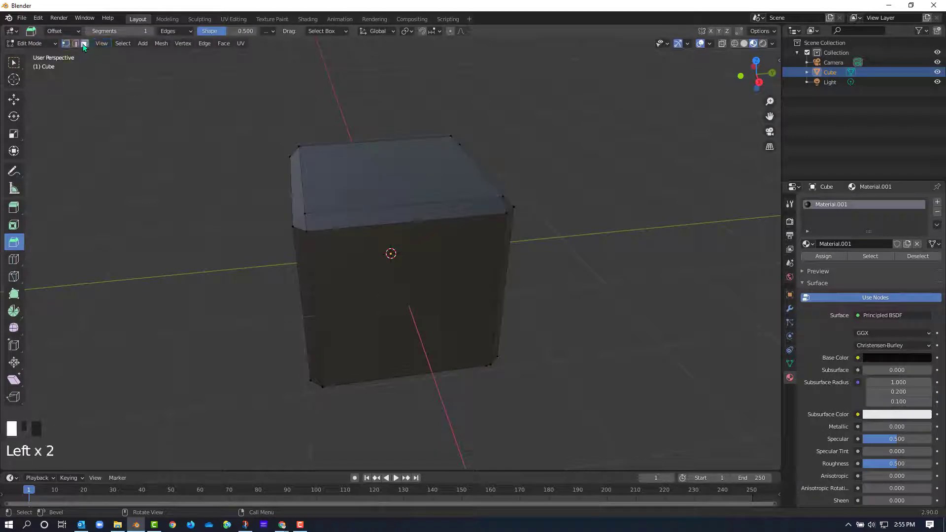
Step: Select several narrow bevel faces and corner faces around the cube's upper edges, one at a time
{"action": "left_click", "coordinate": [333, 220]}
{"action": "middle_click_drag", "start_coordinate": [351, 224], "coordinate": [416, 218]}
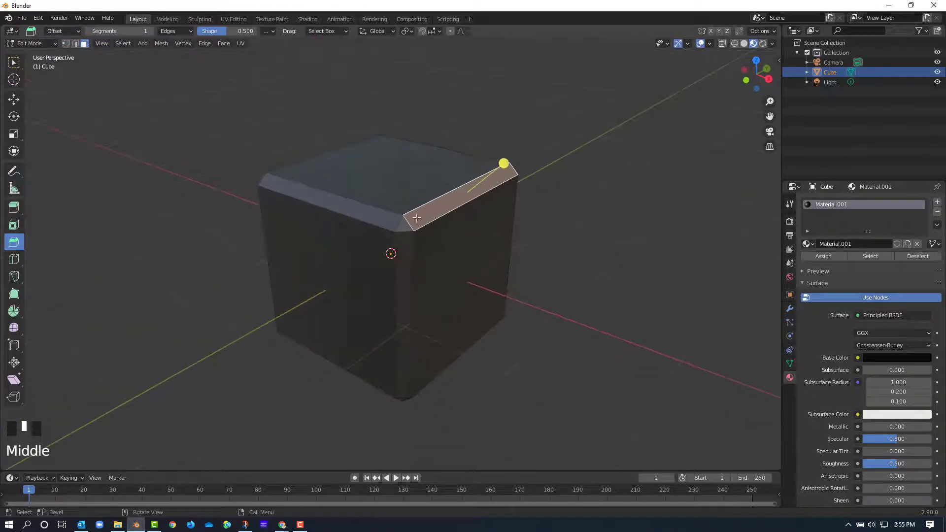
{"action": "left_click", "coordinate": [403, 226]}
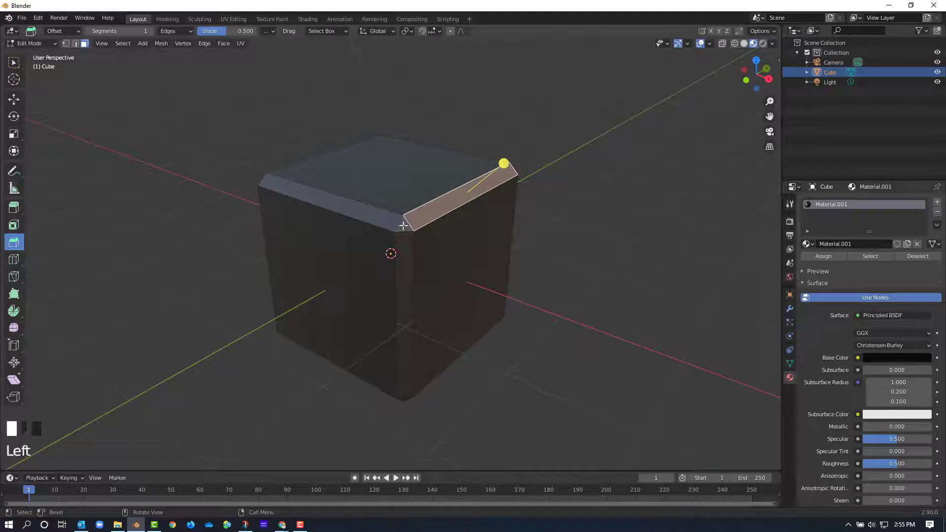
{"action": "left_click", "coordinate": [403, 243]}
{"action": "left_click", "coordinate": [385, 217]}
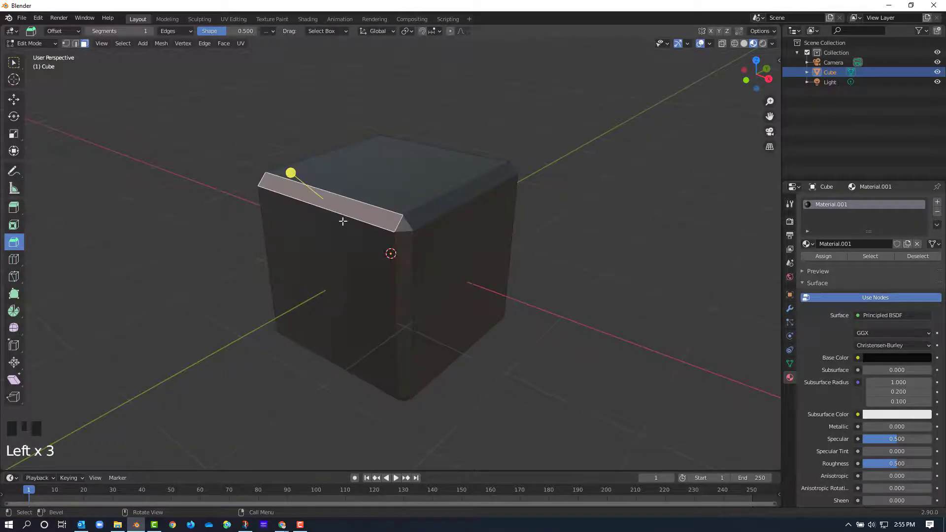
{"action": "middle_click_drag", "start_coordinate": [343, 222], "coordinate": [439, 236]}
{"action": "left_click", "coordinate": [367, 256]}
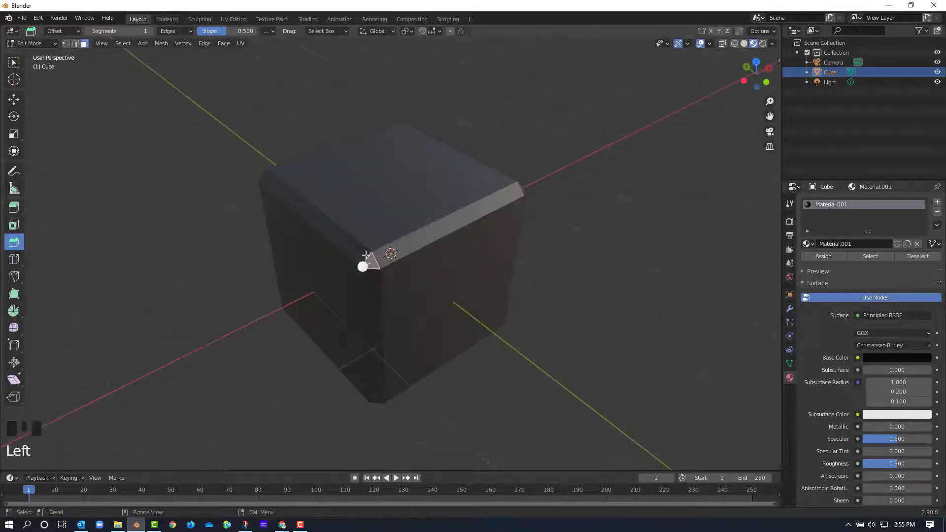
{"action": "left_click", "coordinate": [364, 254]}
{"action": "left_click", "coordinate": [373, 283]}
{"action": "left_click", "coordinate": [373, 262]}
{"action": "middle_click_drag", "start_coordinate": [527, 202], "coordinate": [408, 187]}
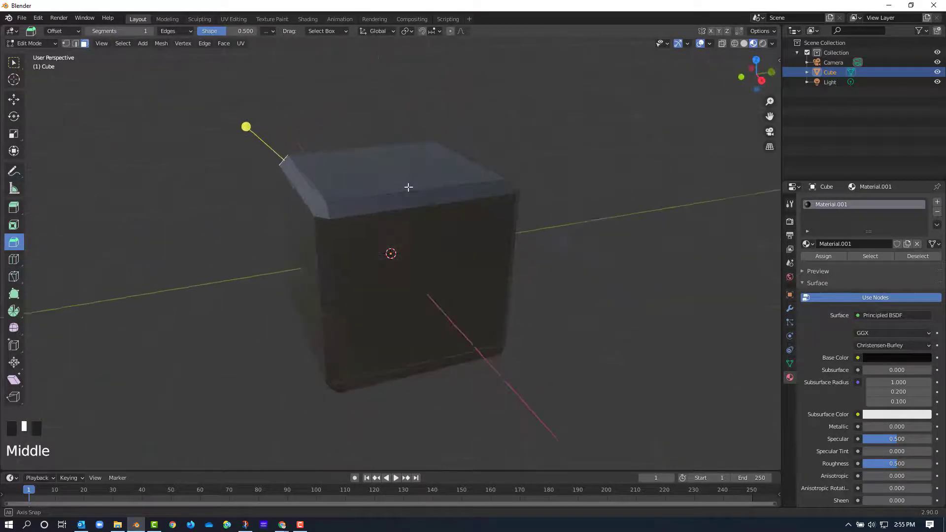
Step: Switch from the Bevel tool to the Select Box tool and select the cube's large flat faces one at a time
{"action": "left_click", "coordinate": [15, 63]}
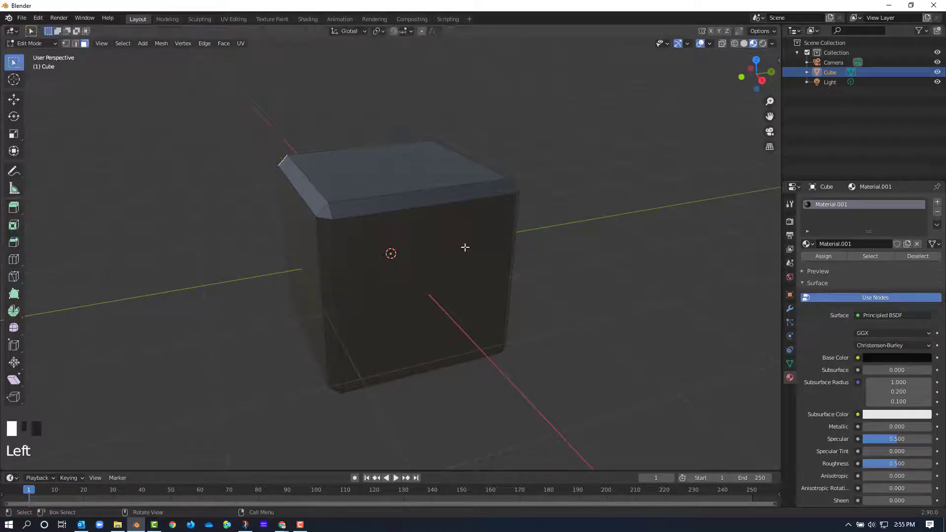
{"action": "middle_click_drag", "start_coordinate": [465, 247], "coordinate": [497, 248]}
{"action": "left_click", "coordinate": [394, 188]}
{"action": "left_click", "coordinate": [430, 279]}
{"action": "left_click", "coordinate": [351, 264]}
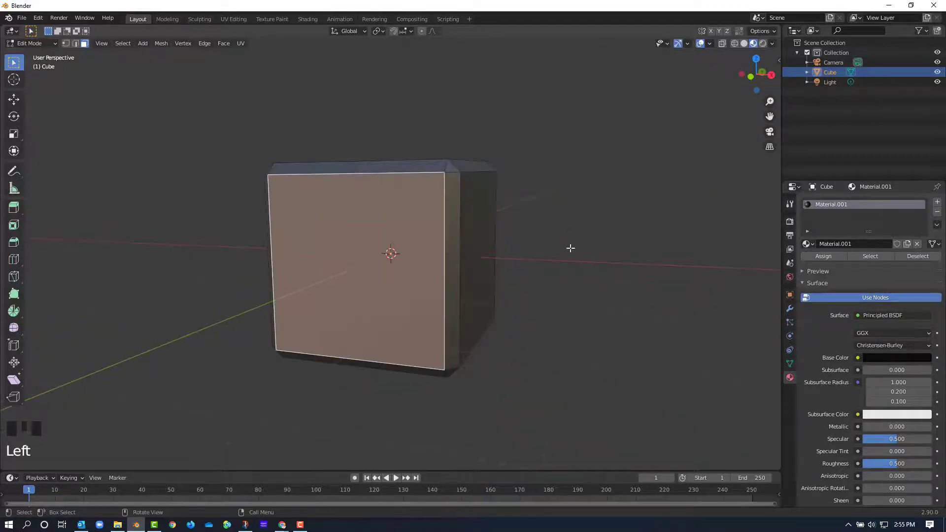
{"action": "middle_click_drag", "start_coordinate": [570, 249], "coordinate": [167, 86]}
{"action": "left_click", "coordinate": [383, 299]}
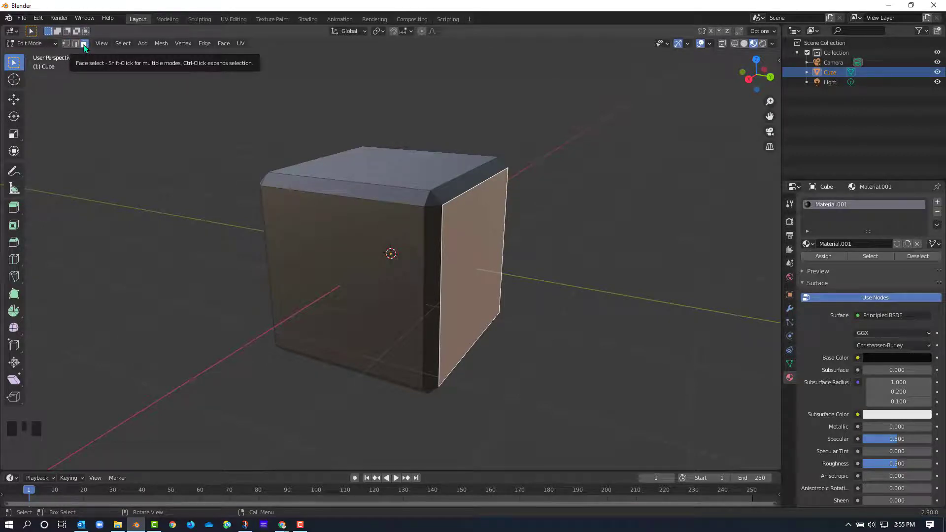
Step: Cycle the selection mode through vertex, edge and face, and select the cube's large faces individually
{"action": "key", "text": "1"}
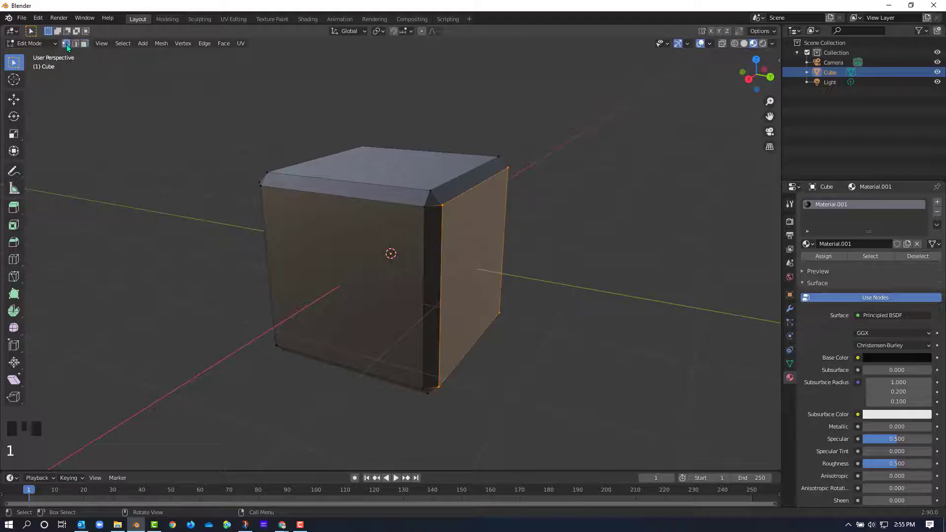
{"action": "key", "text": "2"}
{"action": "key", "text": "3"}
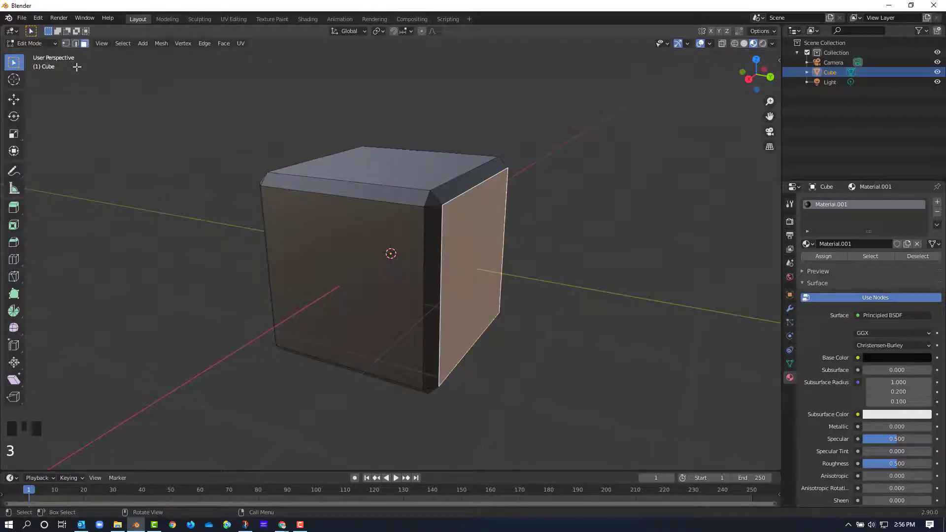
{"action": "left_click", "coordinate": [355, 233]}
{"action": "left_click", "coordinate": [388, 179]}
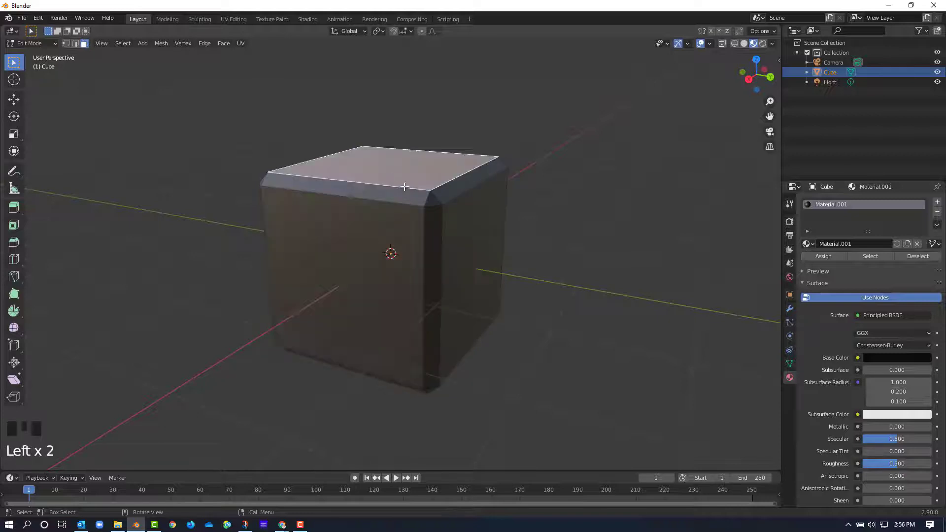
{"action": "left_click", "coordinate": [459, 223]}
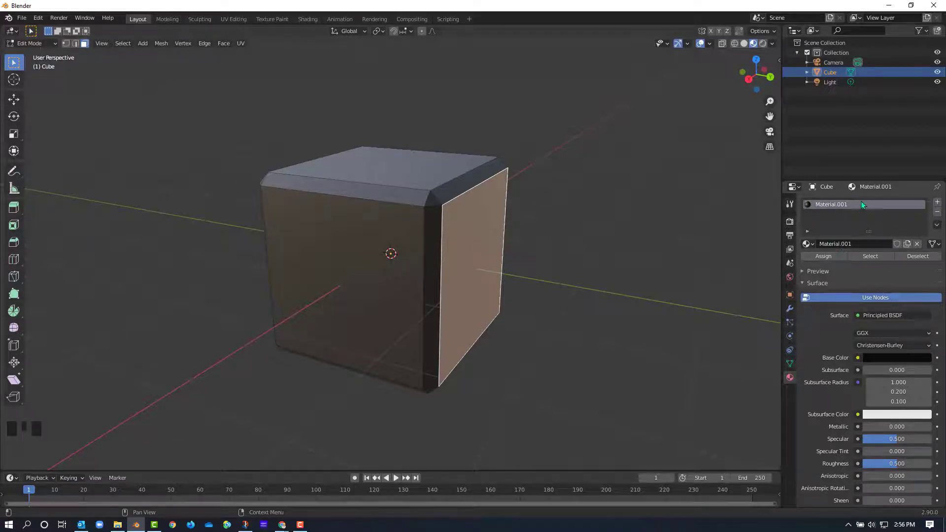
Step: Rename the cube's near-black material as black
{"action": "double_click", "coordinate": [837, 204]}
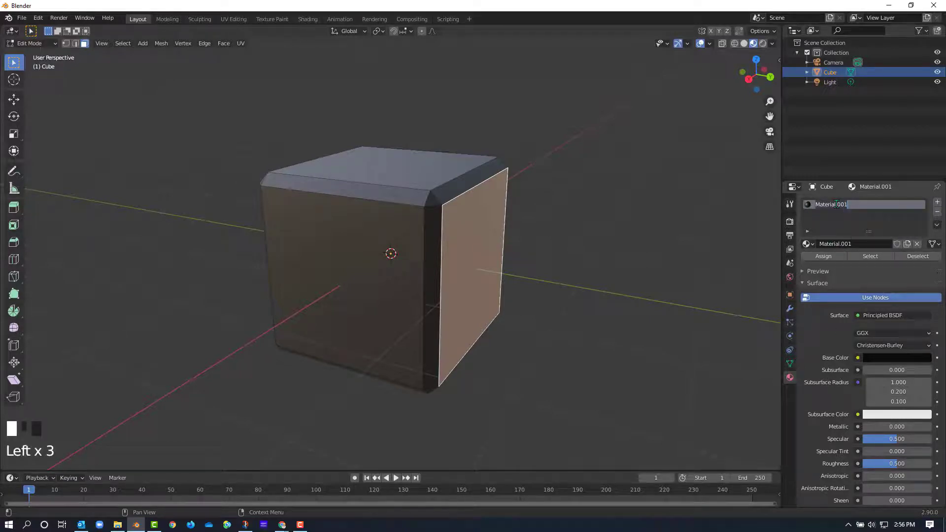
{"action": "key", "text": "ctrl+a"}
{"action": "type", "text": "black"}
{"action": "key", "text": "Return"}
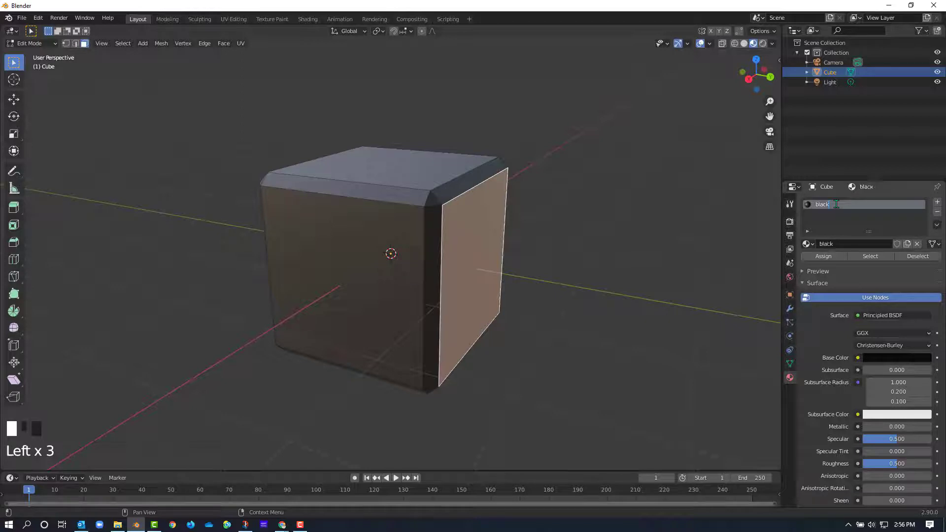
Step: Add a second material slot with a new material named blue and give it a saturated blue base color
{"action": "left_click", "coordinate": [938, 204]}
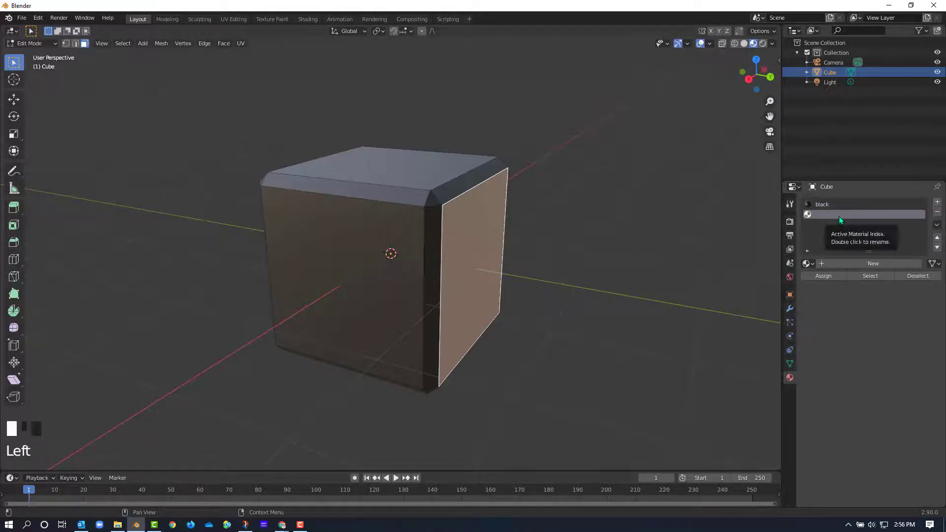
{"action": "left_click", "coordinate": [850, 262]}
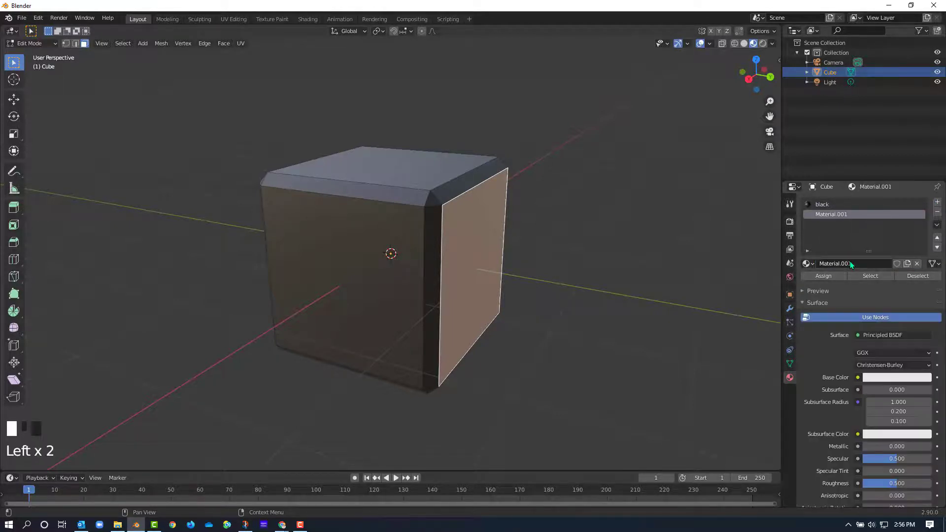
{"action": "double_click", "coordinate": [843, 216]}
{"action": "type", "text": "blue"}
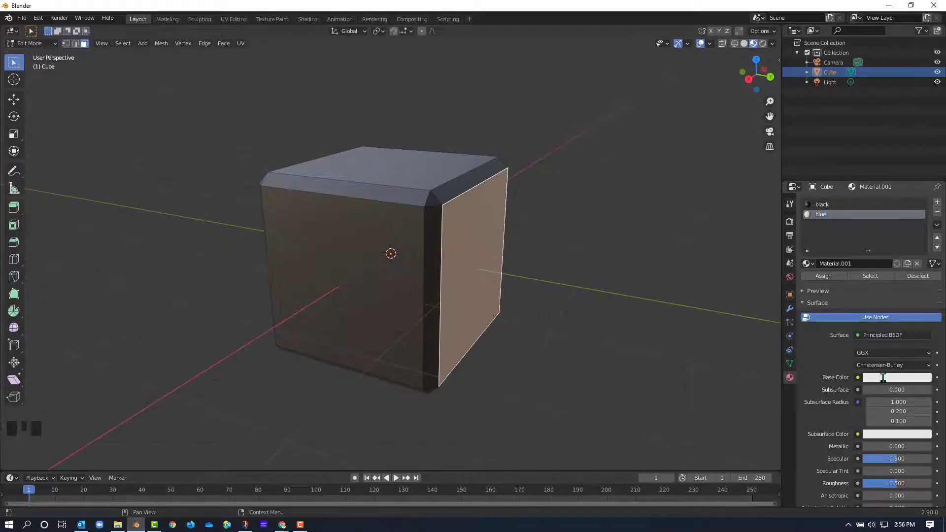
{"action": "key", "text": "Return"}
{"action": "left_click", "coordinate": [885, 378]}
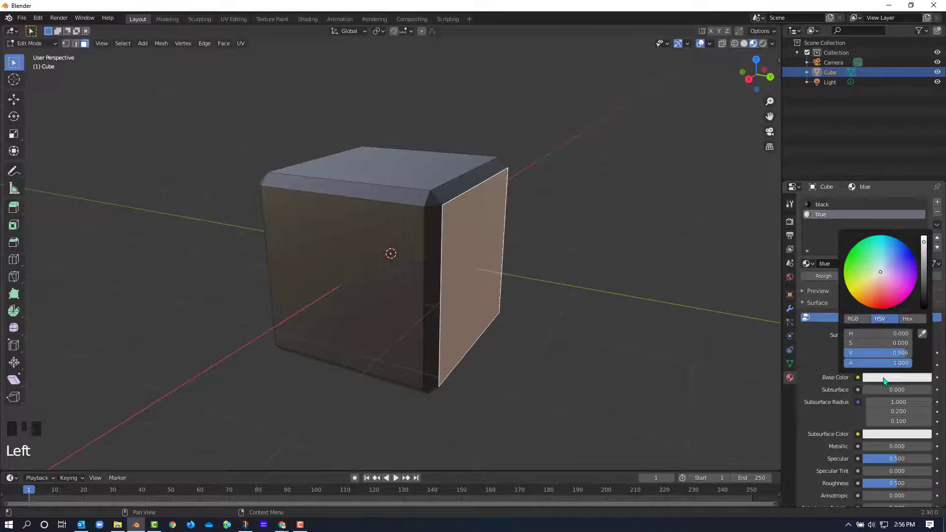
{"action": "left_click", "coordinate": [908, 256]}
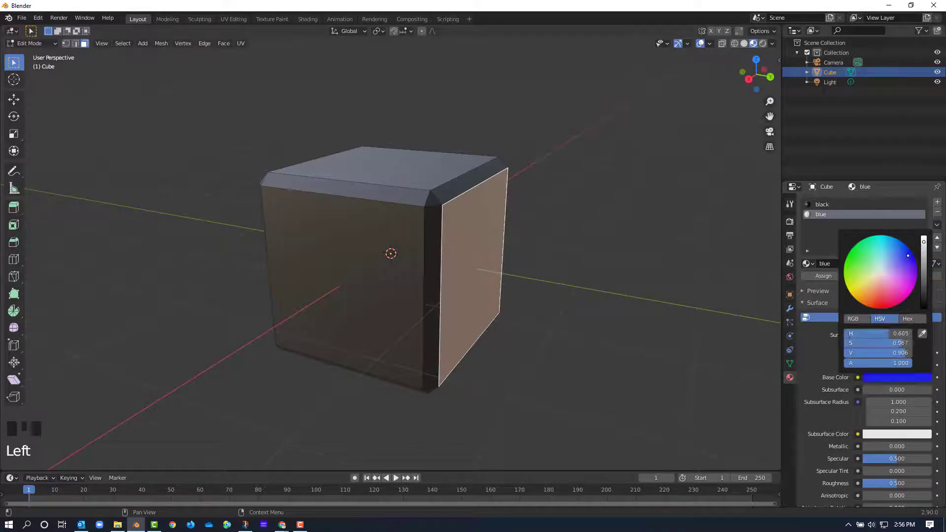
{"action": "left_click", "coordinate": [813, 236]}
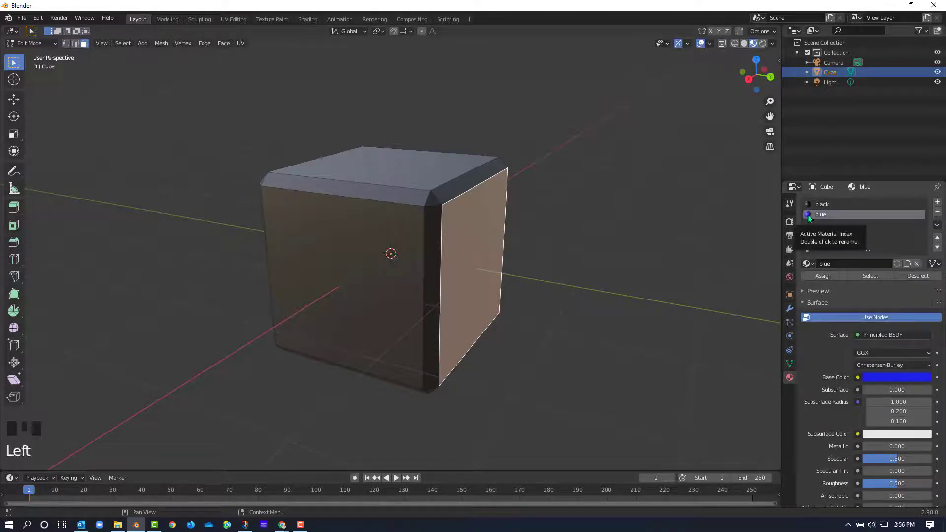
Step: Add a third material slot with a new material named red and give it a red base color
{"action": "left_click", "coordinate": [938, 203]}
{"action": "left_click", "coordinate": [852, 262]}
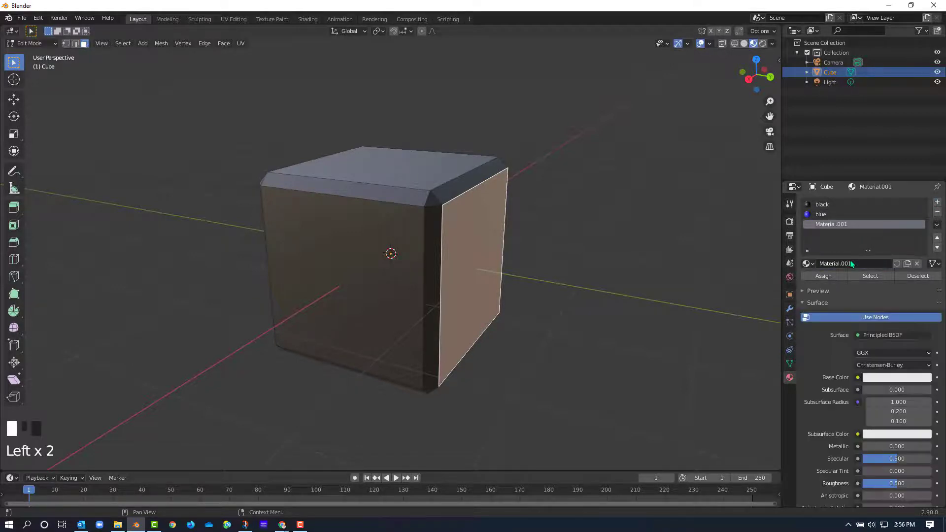
{"action": "double_click", "coordinate": [833, 226]}
{"action": "type", "text": "red"}
{"action": "key", "text": "Return"}
{"action": "left_click", "coordinate": [875, 378]}
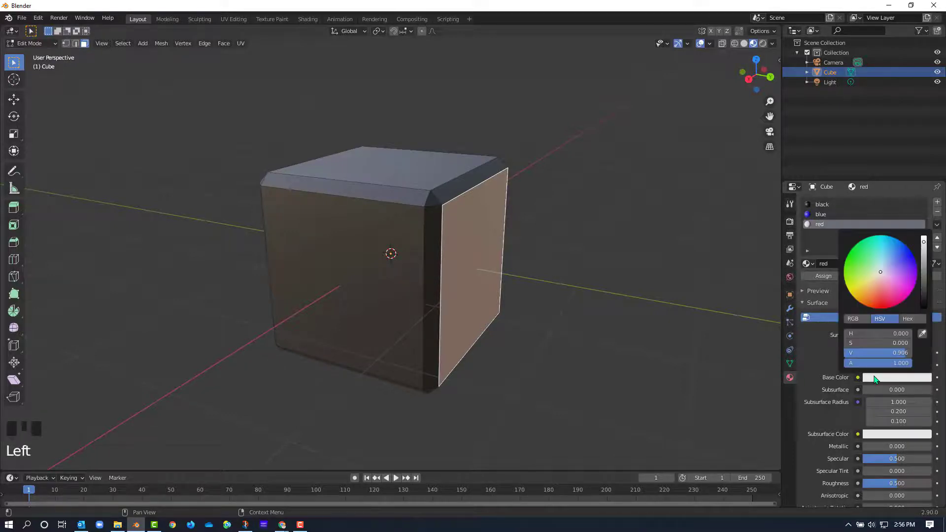
{"action": "left_click", "coordinate": [881, 302]}
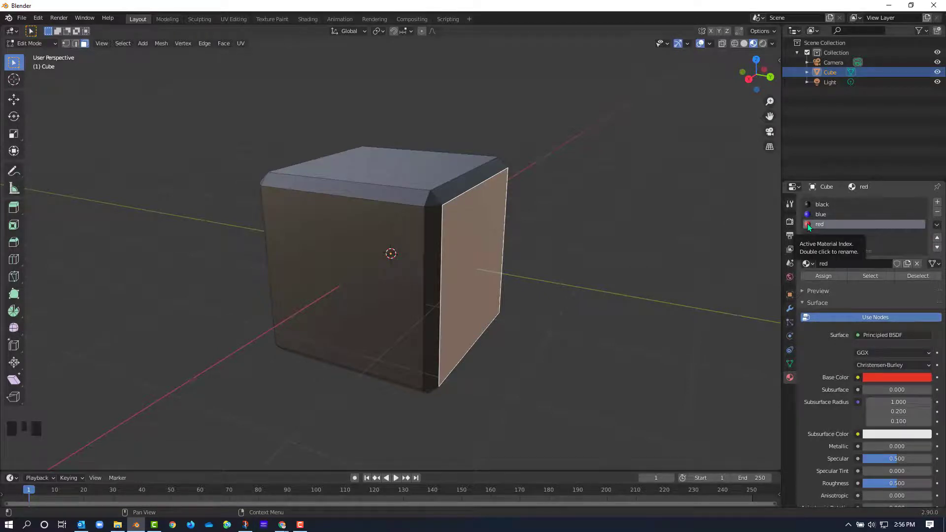
Step: Add a fourth material slot with a new material named yellow and give it a yellow base color
{"action": "left_click", "coordinate": [937, 202]}
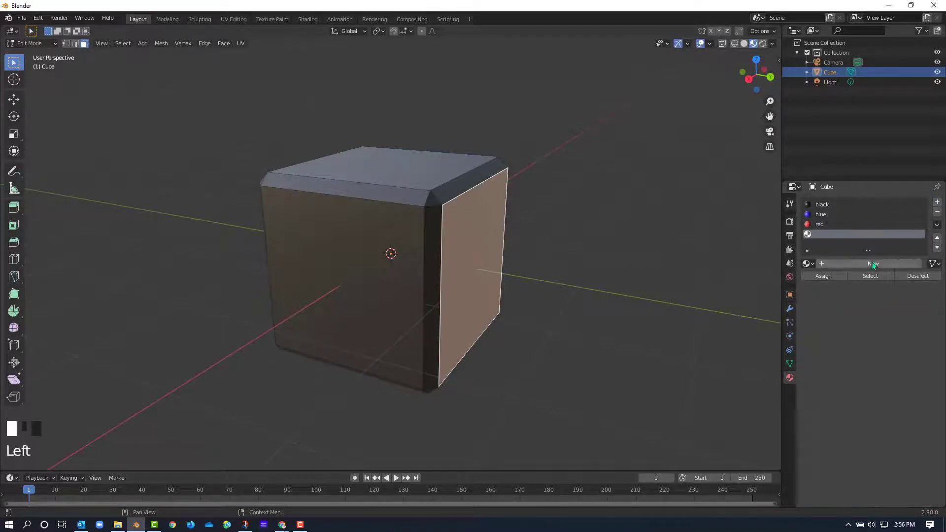
{"action": "left_click", "coordinate": [873, 264]}
{"action": "left_click", "coordinate": [832, 234]}
{"action": "double_click", "coordinate": [832, 233]}
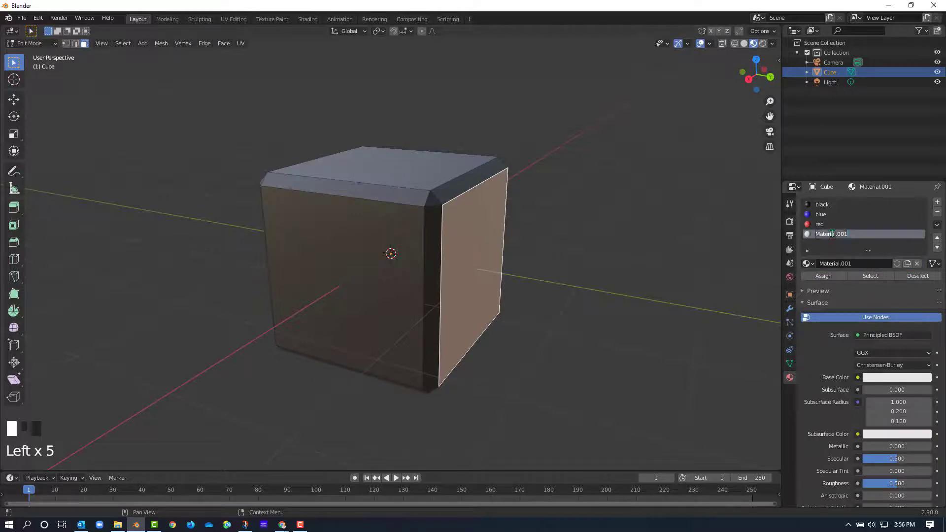
{"action": "type", "text": "yellow"}
{"action": "key", "text": "BackSpace"}
{"action": "key", "text": "BackSpace"}
{"action": "key", "text": "BackSpace"}
{"action": "key", "text": "BackSpace"}
{"action": "key", "text": "BackSpace"}
{"action": "key", "text": "BackSpace"}
{"action": "key", "text": "BackSpace"}
{"action": "key", "text": "BackSpace"}
{"action": "key", "text": "BackSpace"}
{"action": "key", "text": "BackSpace"}
{"action": "key", "text": "BackSpace"}
{"action": "key", "text": "BackSpace"}
{"action": "key", "text": "BackSpace"}
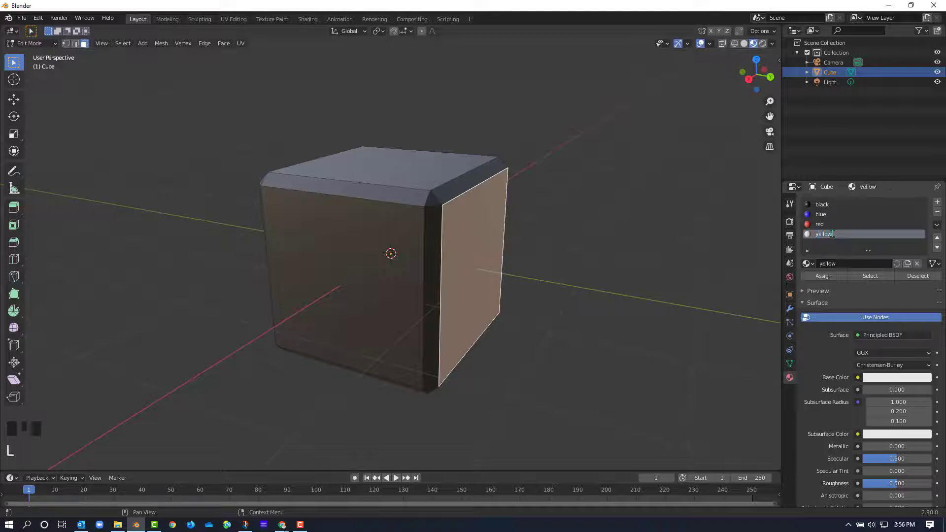
{"action": "left_click", "coordinate": [897, 378]}
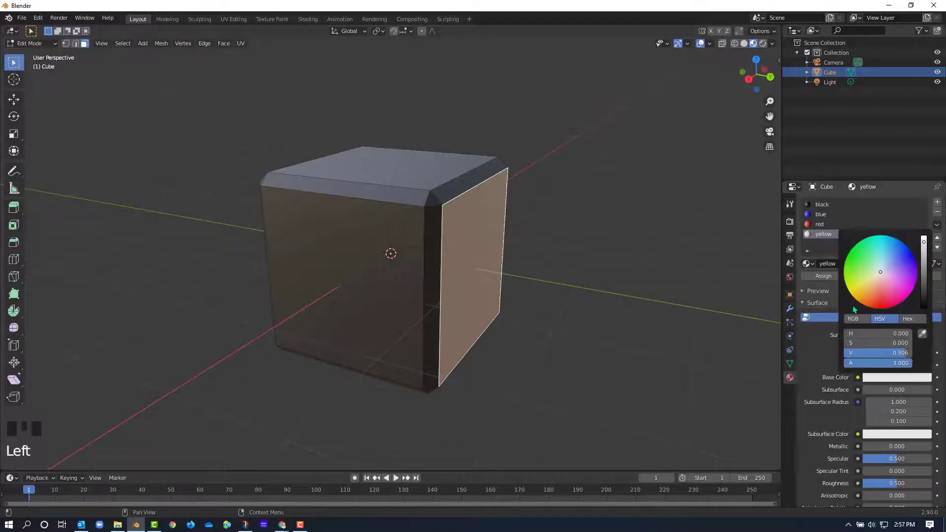
{"action": "left_click", "coordinate": [838, 215]}
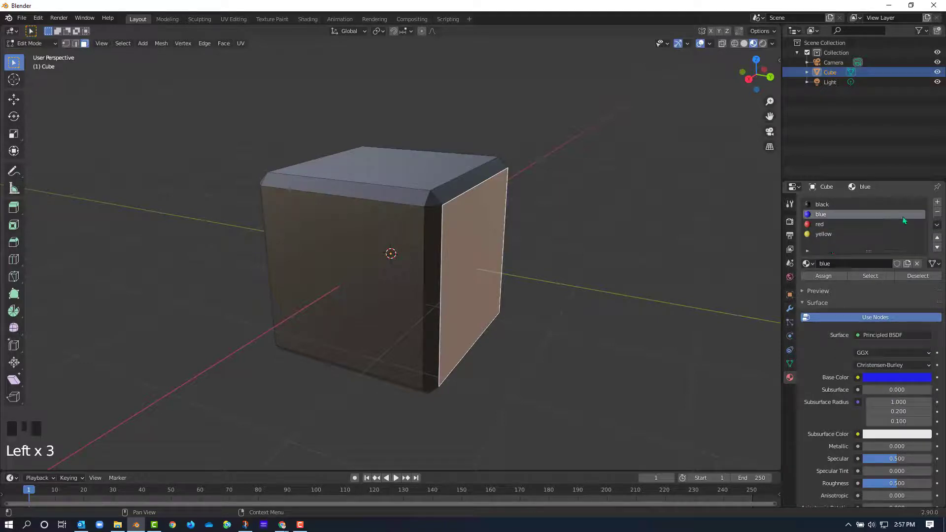
Step: Add a fifth material slot with a new material named green and give it a bright green base color
{"action": "left_click", "coordinate": [937, 203]}
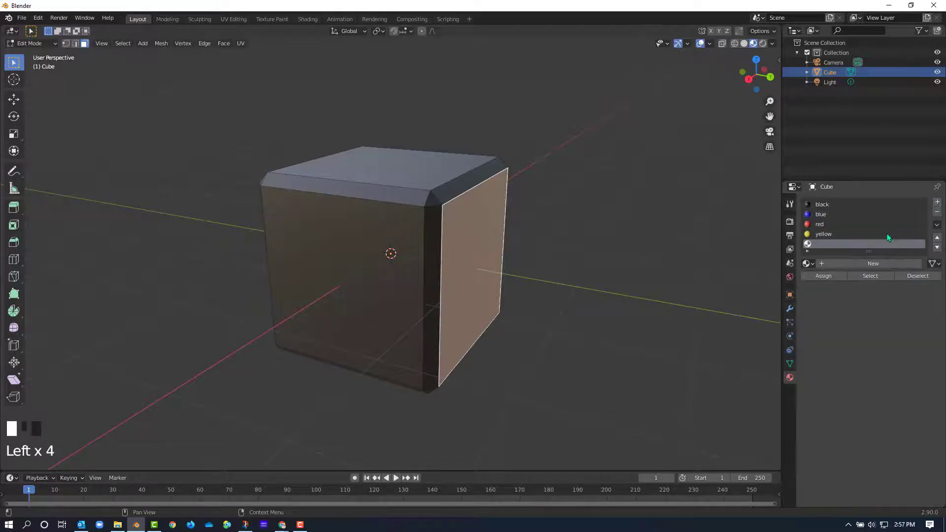
{"action": "left_click", "coordinate": [858, 263]}
{"action": "left_click", "coordinate": [837, 246]}
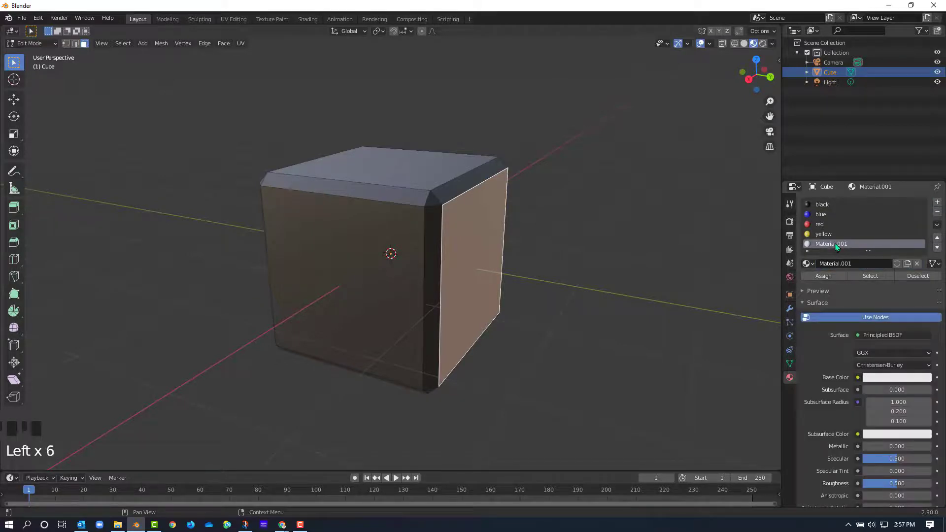
{"action": "double_click", "coordinate": [835, 243]}
{"action": "type", "text": "green"}
{"action": "key", "text": "Return"}
{"action": "left_click", "coordinate": [880, 379]}
{"action": "left_click", "coordinate": [855, 261]}
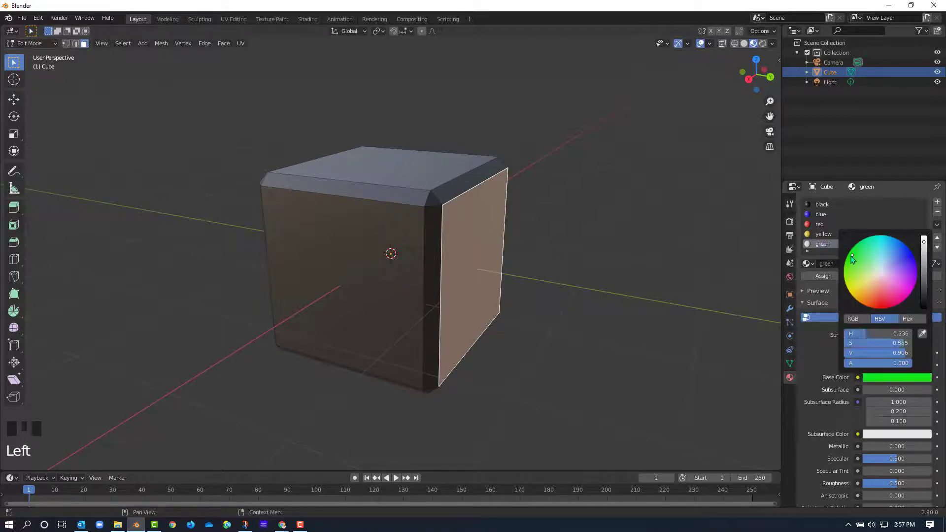
{"action": "left_click", "coordinate": [864, 224]}
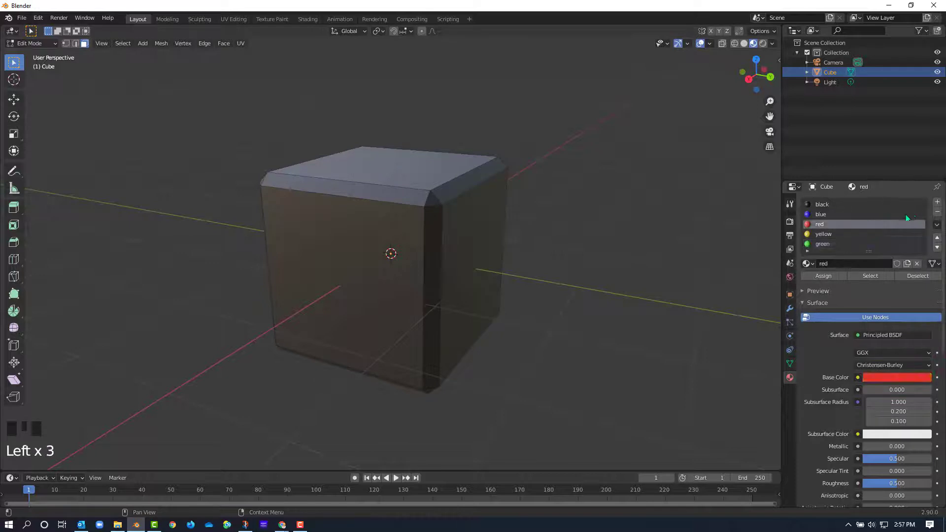
Step: Add a sixth material slot with a new material named orange
{"action": "left_click", "coordinate": [939, 203]}
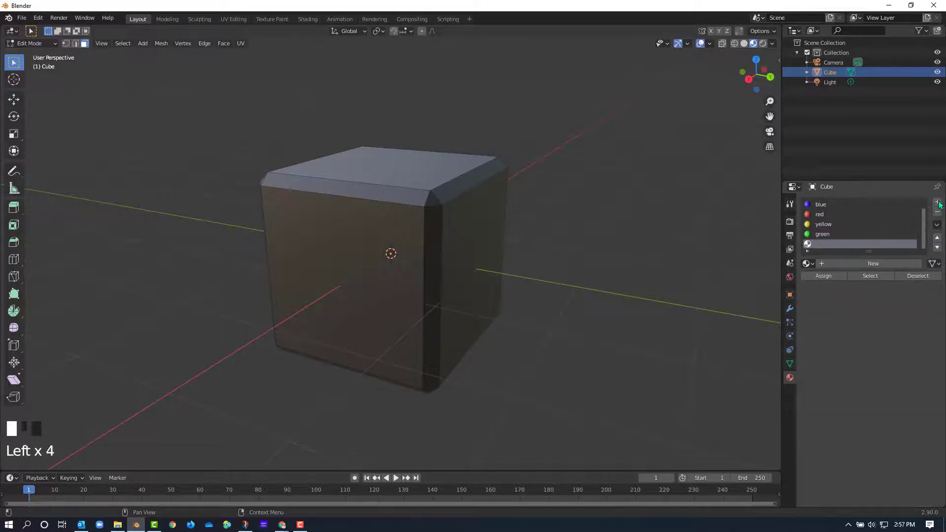
{"action": "left_click", "coordinate": [836, 264]}
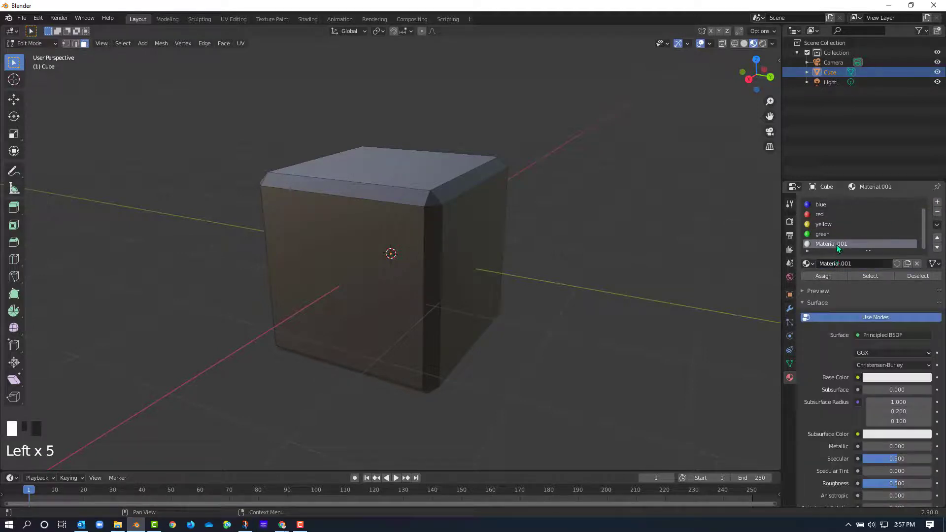
{"action": "left_click", "coordinate": [838, 248]}
{"action": "double_click", "coordinate": [837, 245]}
{"action": "left_click", "coordinate": [837, 243]}
{"action": "type", "text": "orange"}
{"action": "key", "text": "Return"}
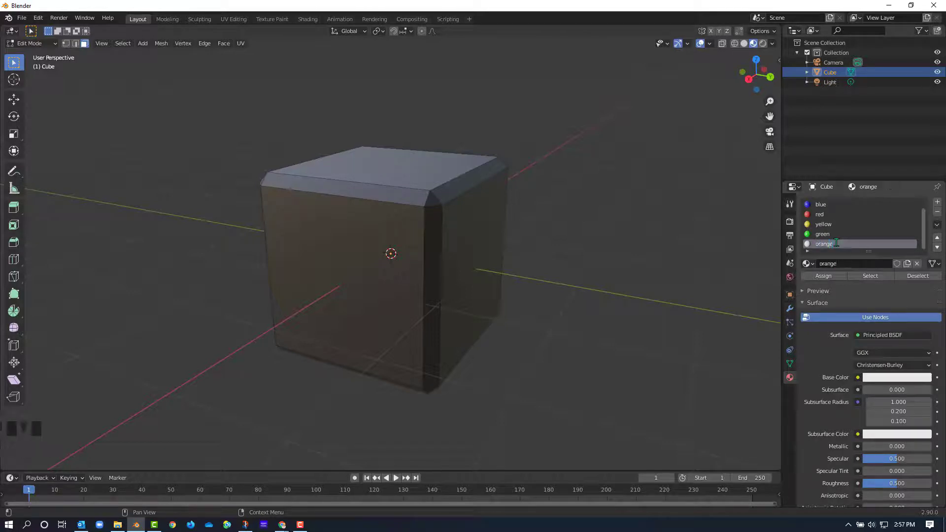
Step: Give the orange material an orange base color
{"action": "left_click", "coordinate": [877, 383]}
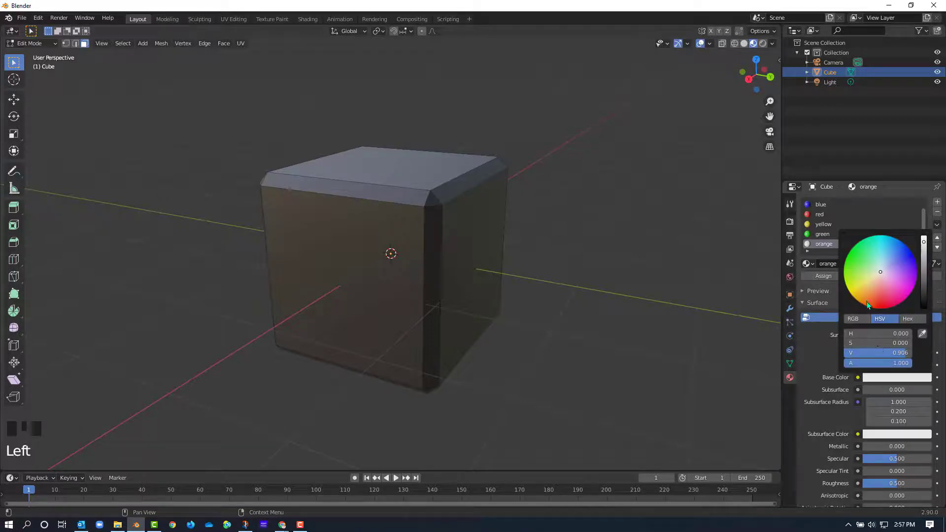
{"action": "left_click", "coordinate": [866, 302]}
{"action": "left_click", "coordinate": [899, 215]}
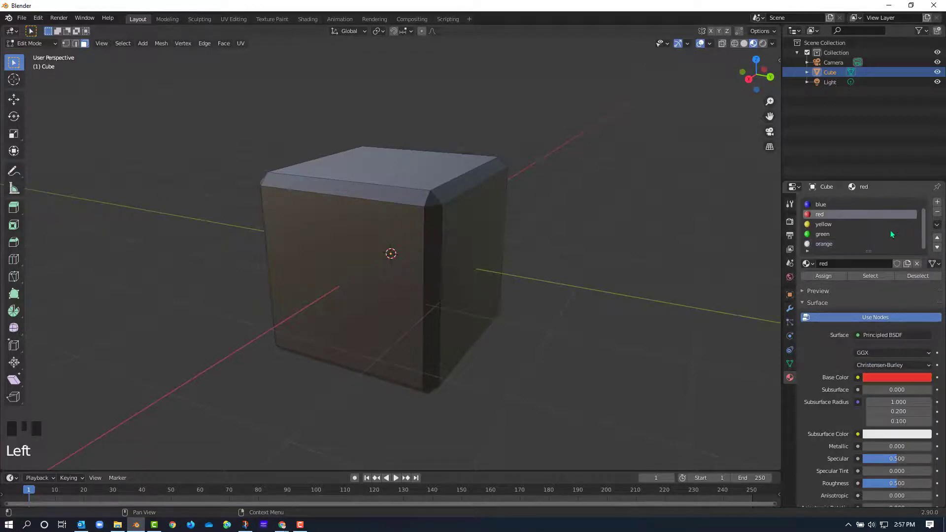
Step: Add a seventh material slot with a new material named white, keeping its default white base color
{"action": "left_click", "coordinate": [937, 203]}
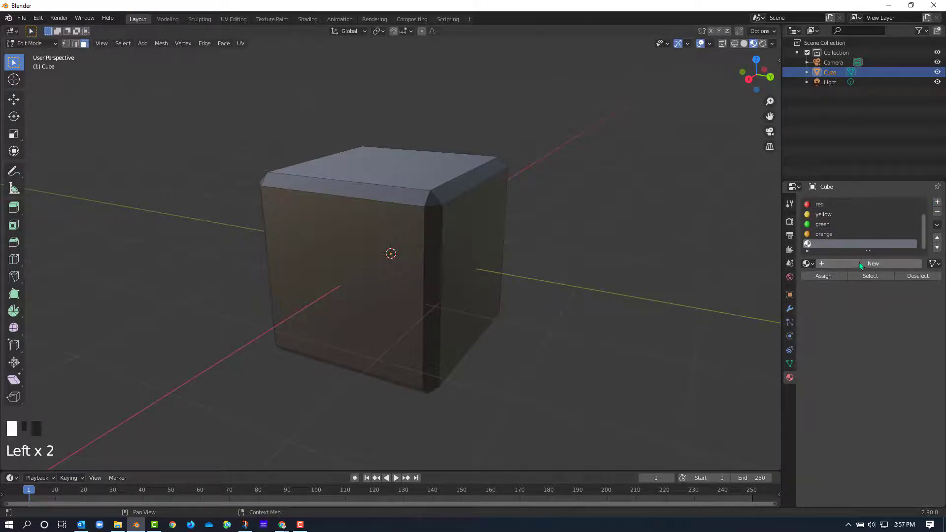
{"action": "left_click", "coordinate": [861, 264]}
{"action": "left_click", "coordinate": [838, 244]}
{"action": "left_click", "coordinate": [839, 245]}
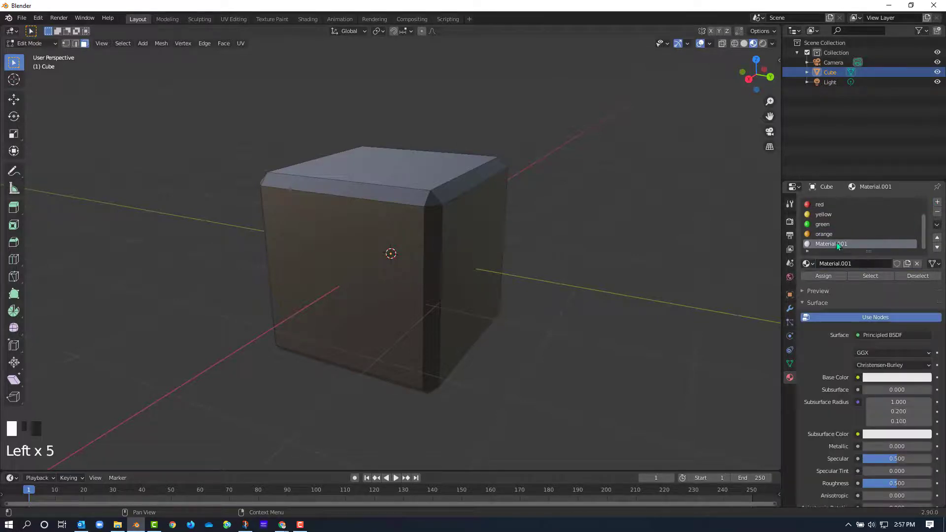
{"action": "triple_click", "coordinate": [831, 245]}
{"action": "type", "text": "white"}
{"action": "key", "text": "Return"}
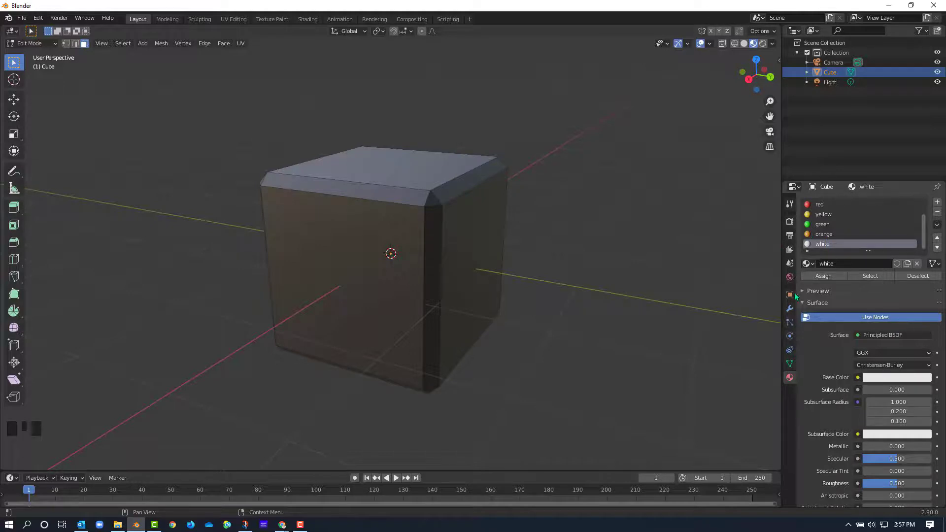
{"action": "left_click", "coordinate": [736, 276]}
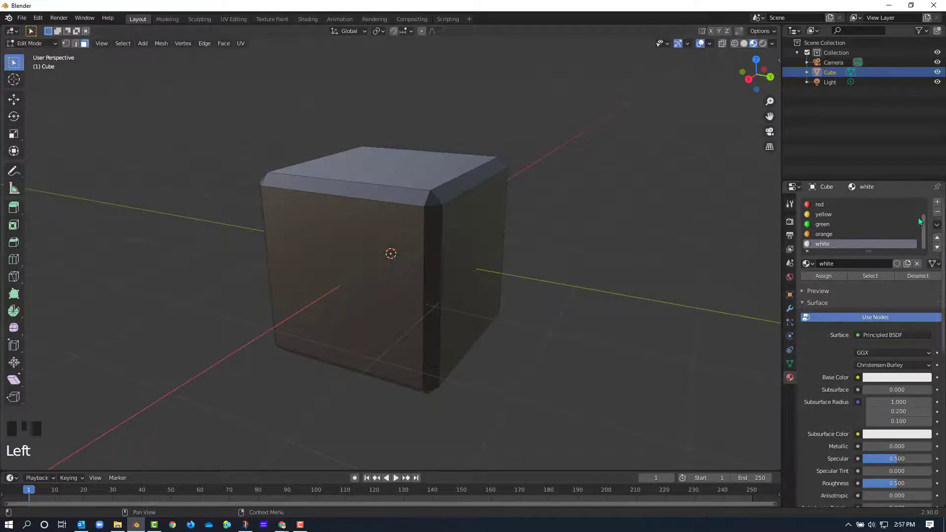
Step: Go through the material slots from black to white to review the list of created colors
{"action": "scroll", "coordinate": [839, 232], "scroll_direction": "up", "scroll_amount": 4}
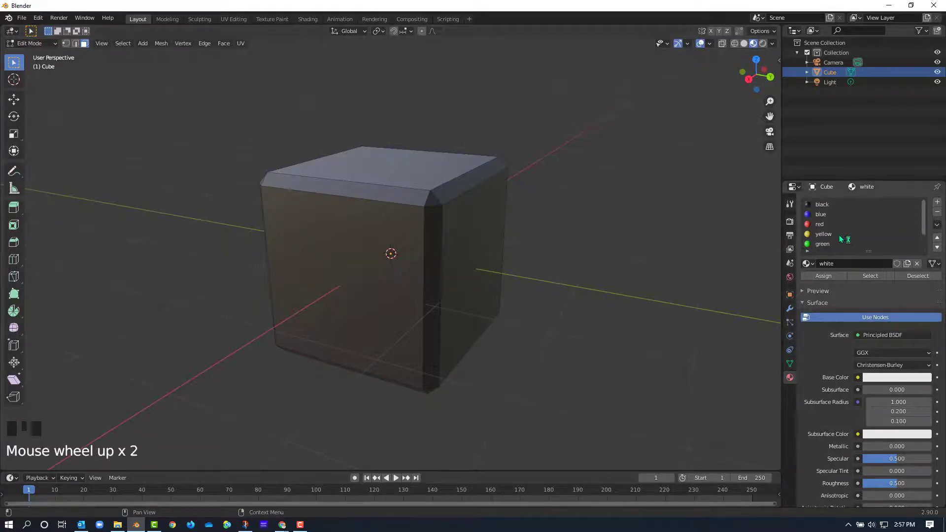
{"action": "left_click", "coordinate": [822, 206]}
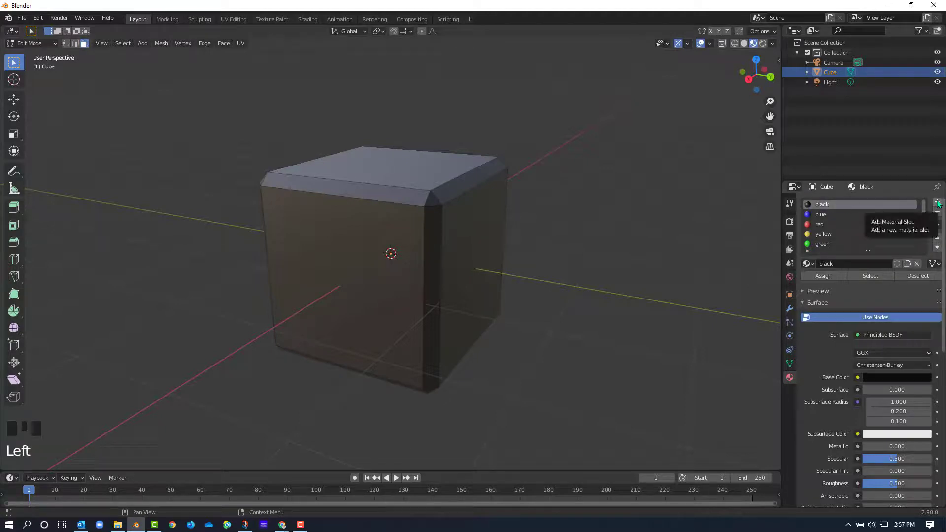
{"action": "left_click", "coordinate": [821, 215]}
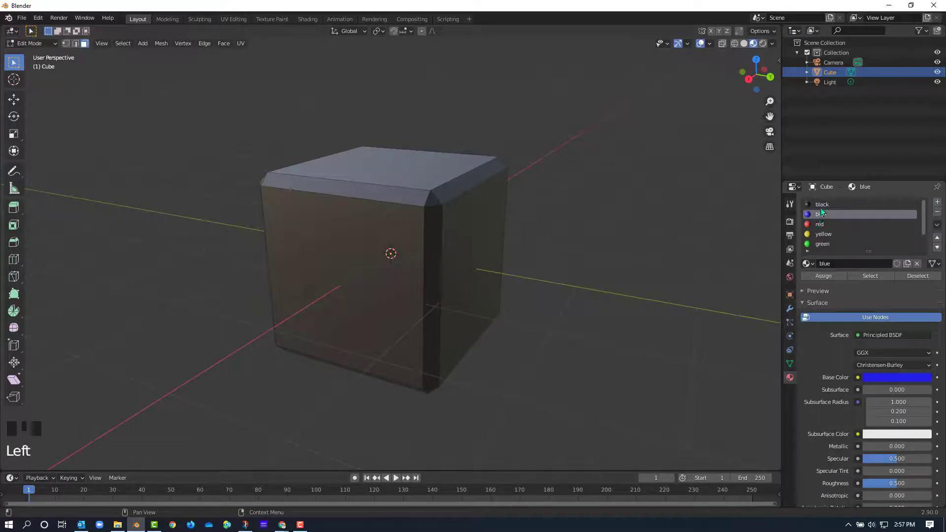
{"action": "left_click", "coordinate": [822, 207]}
{"action": "left_click", "coordinate": [822, 216]}
{"action": "left_click", "coordinate": [826, 226]}
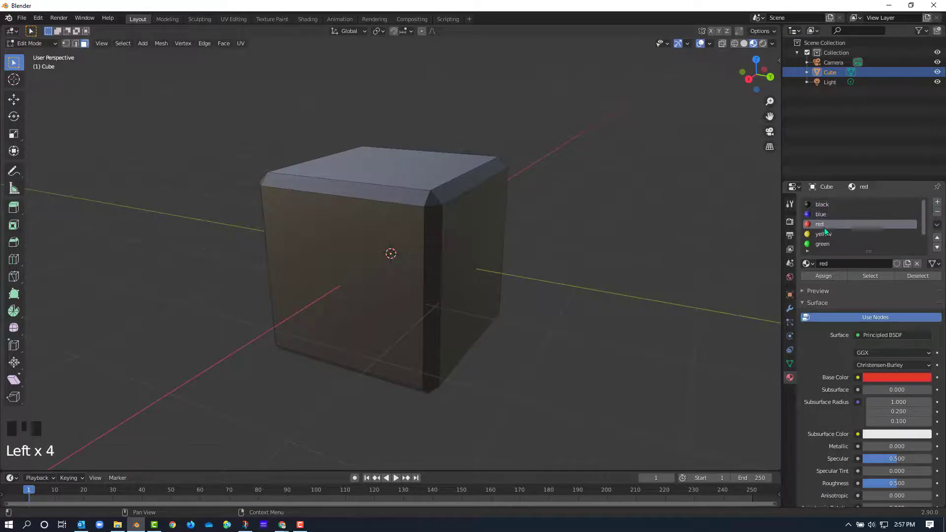
{"action": "left_click", "coordinate": [825, 231]}
{"action": "scroll", "coordinate": [828, 236], "scroll_direction": "down", "scroll_amount": 3}
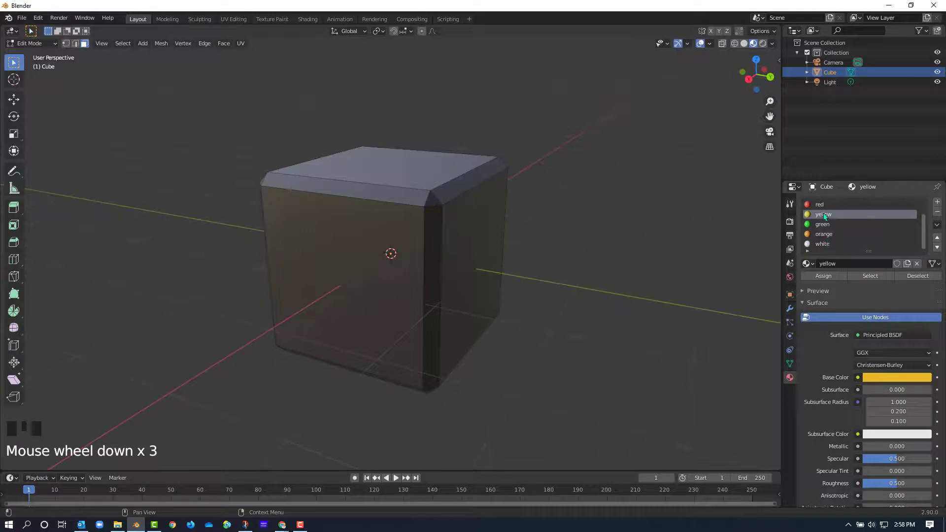
{"action": "scroll", "coordinate": [824, 214], "scroll_direction": "up", "scroll_amount": 4}
Step: Select the cube's side and top faces in turn to examine which material each face uses
{"action": "left_click", "coordinate": [383, 254]}
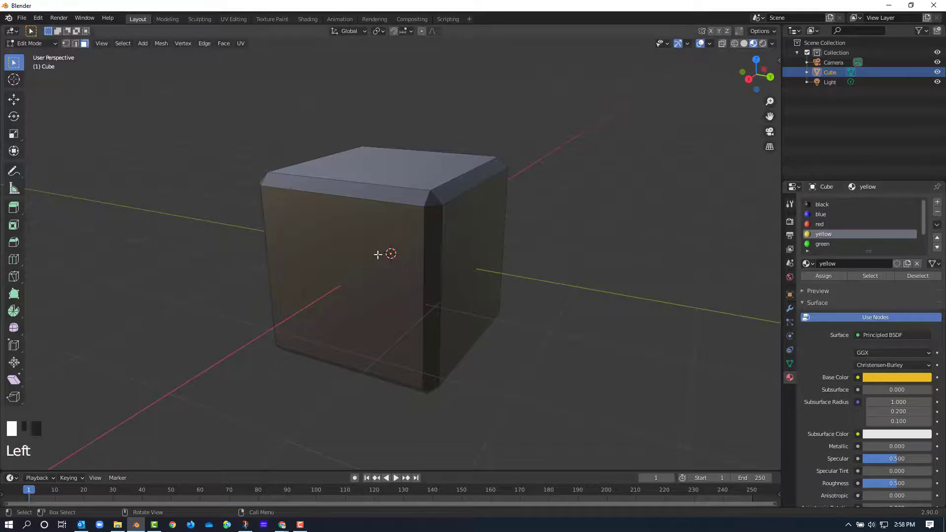
{"action": "left_click", "coordinate": [450, 222]}
{"action": "left_click", "coordinate": [429, 164]}
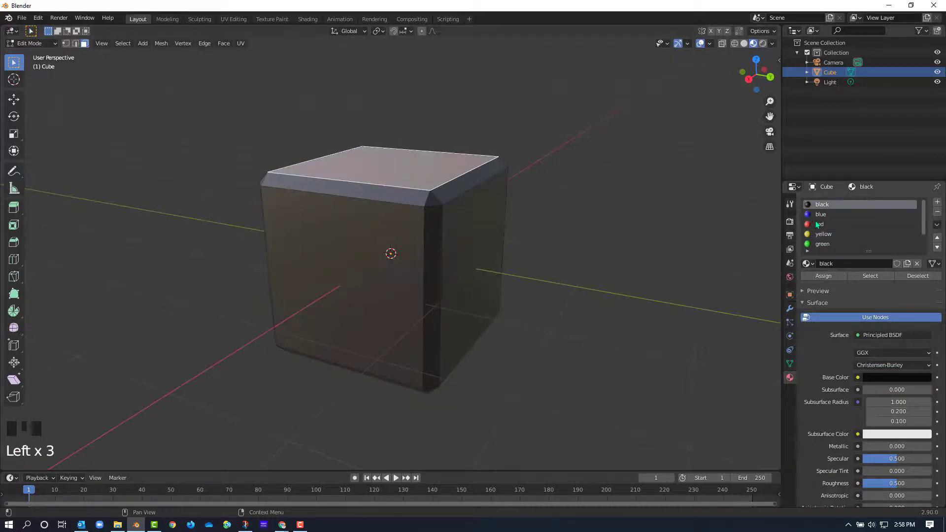
{"action": "left_click", "coordinate": [383, 258]}
{"action": "middle_click_drag", "start_coordinate": [368, 279], "coordinate": [406, 268]}
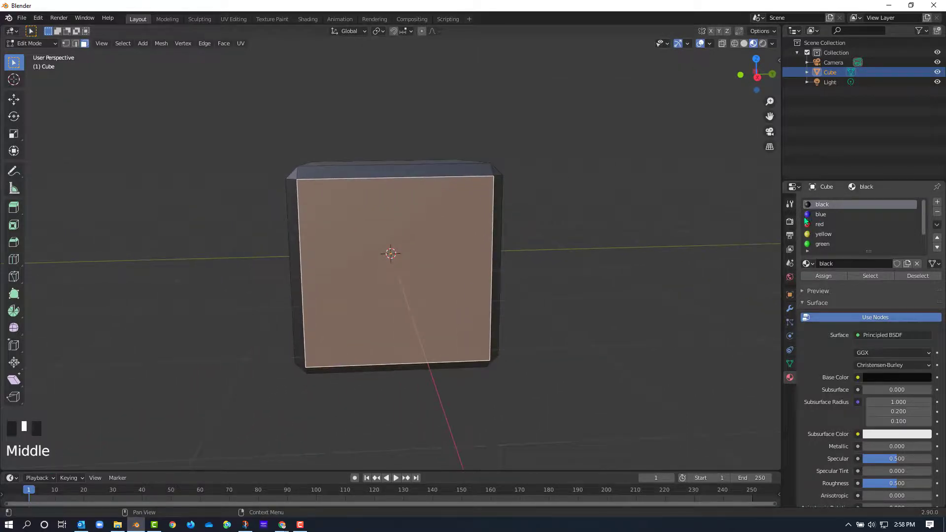
{"action": "middle_click_drag", "start_coordinate": [412, 214], "coordinate": [389, 243]}
{"action": "left_click", "coordinate": [359, 257]}
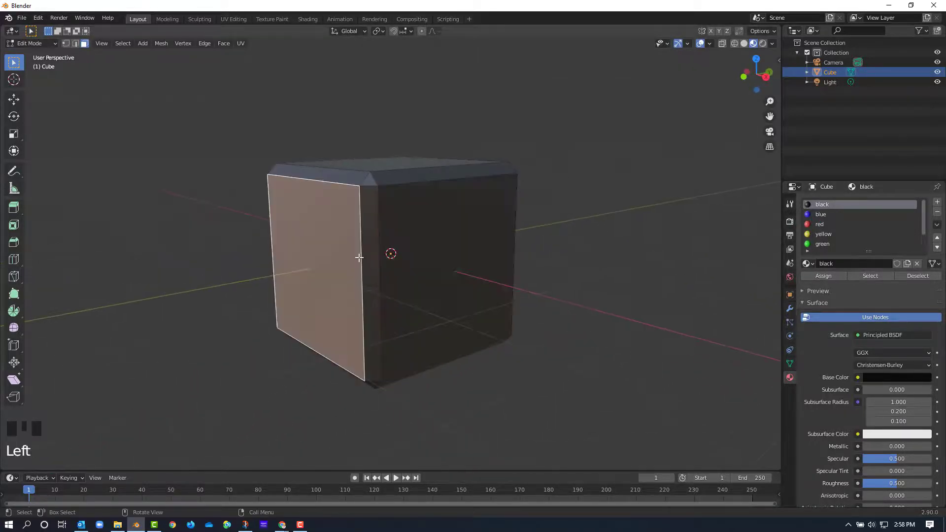
{"action": "left_click", "coordinate": [383, 167]}
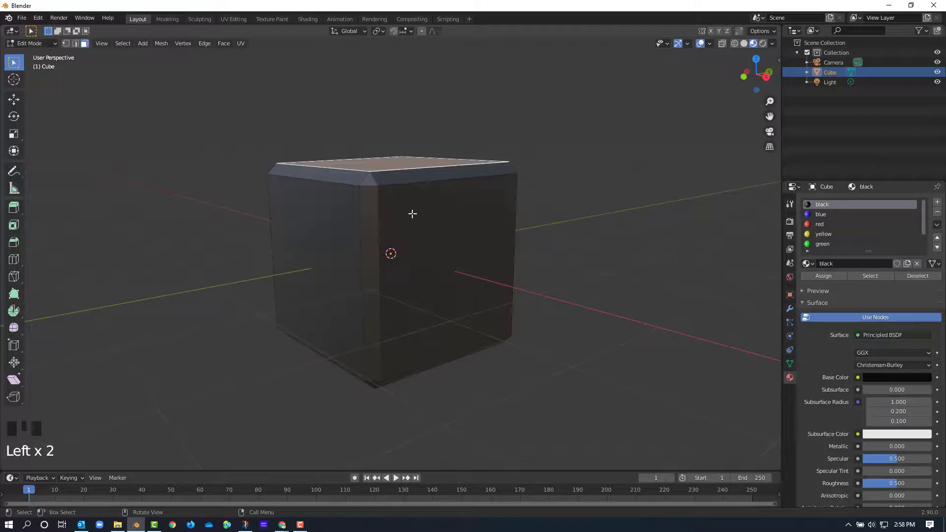
{"action": "left_click", "coordinate": [389, 220]}
{"action": "left_click", "coordinate": [340, 232]}
Step: Assign the blue material to the cube's side face that faces the positive X axis
{"action": "left_click", "coordinate": [408, 230]}
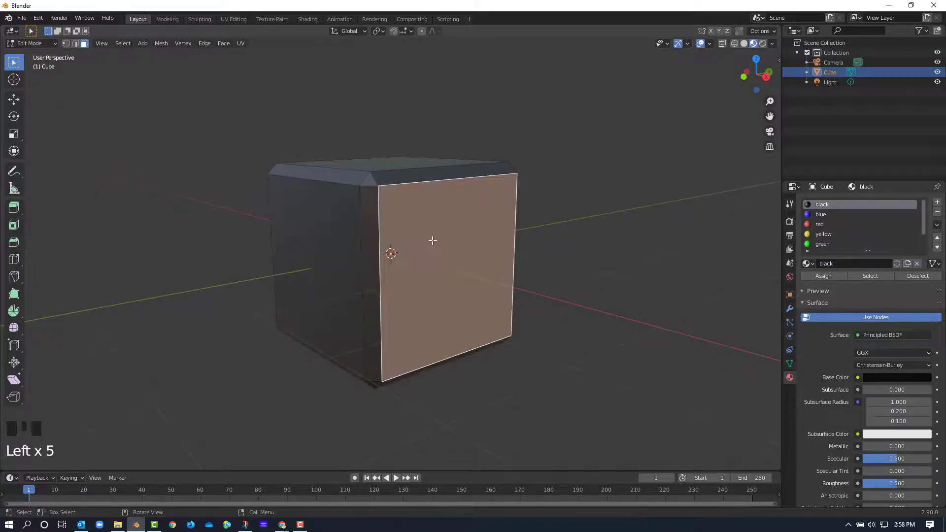
{"action": "middle_click_drag", "start_coordinate": [431, 239], "coordinate": [390, 236]}
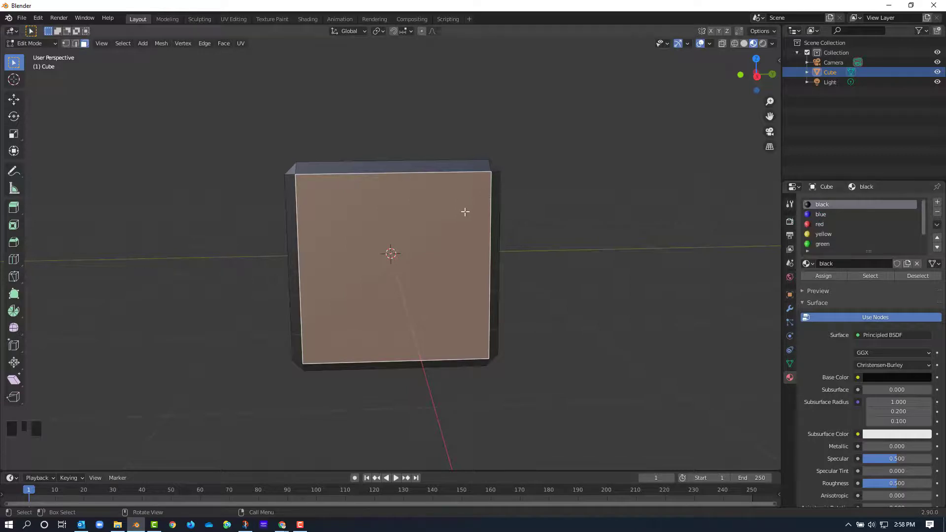
{"action": "left_click", "coordinate": [821, 215]}
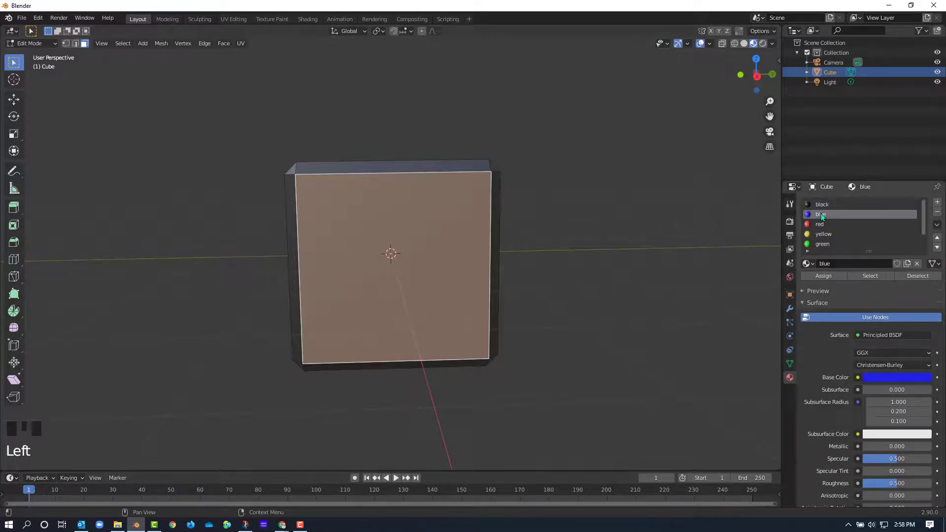
{"action": "left_click", "coordinate": [820, 277]}
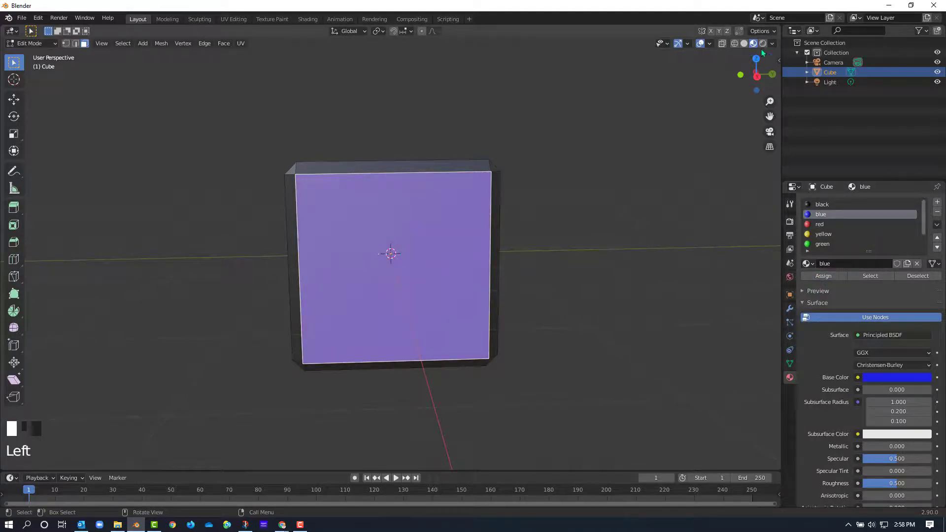
Step: Assign the red material to the cube's top face
{"action": "middle_click_drag", "start_coordinate": [676, 154], "coordinate": [647, 229]}
{"action": "left_click", "coordinate": [393, 174]}
{"action": "left_click", "coordinate": [822, 204]}
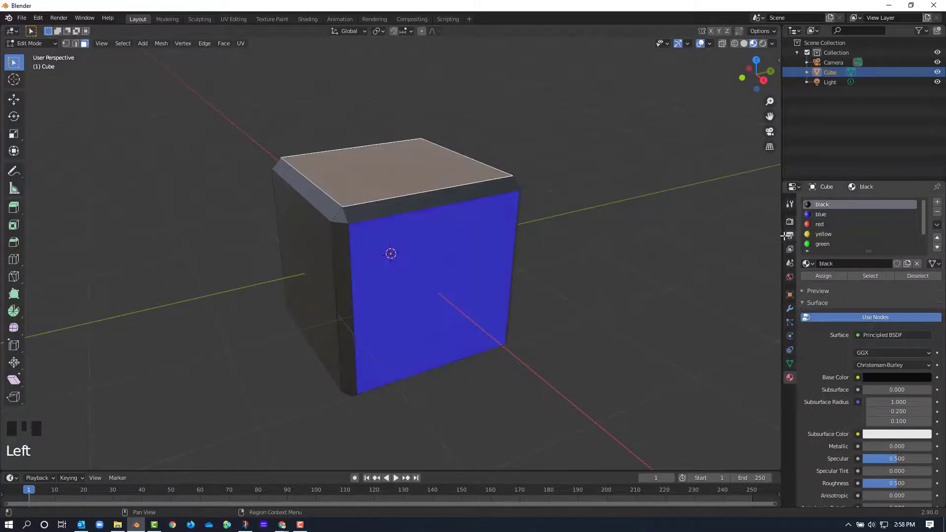
{"action": "left_click", "coordinate": [819, 225]}
{"action": "left_click", "coordinate": [824, 276]}
Step: Assign the yellow material to the uncolored side face on the negative Y side, adjacent to the blue face
{"action": "middle_click_drag", "start_coordinate": [562, 285], "coordinate": [591, 279]}
{"action": "scroll", "coordinate": [591, 279], "scroll_direction": "down", "scroll_amount": 1}
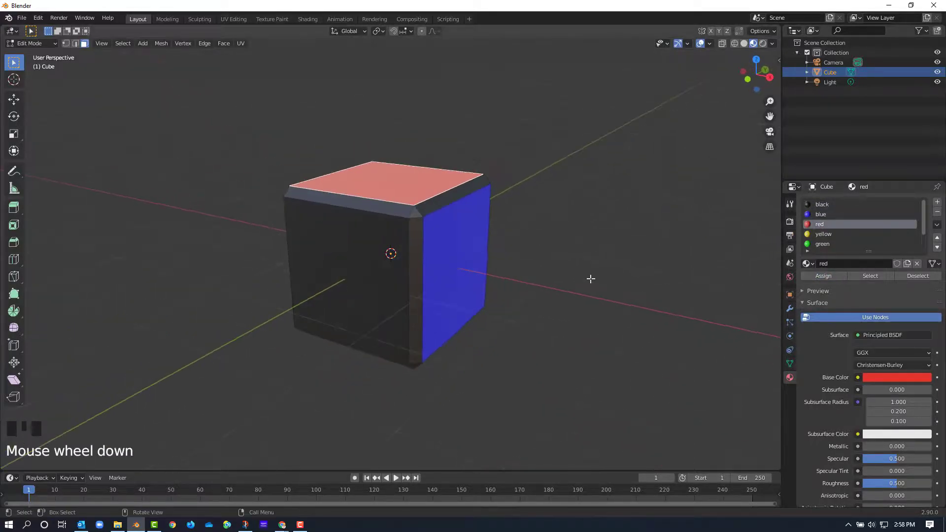
{"action": "left_click", "coordinate": [359, 281]}
{"action": "left_click", "coordinate": [823, 237]}
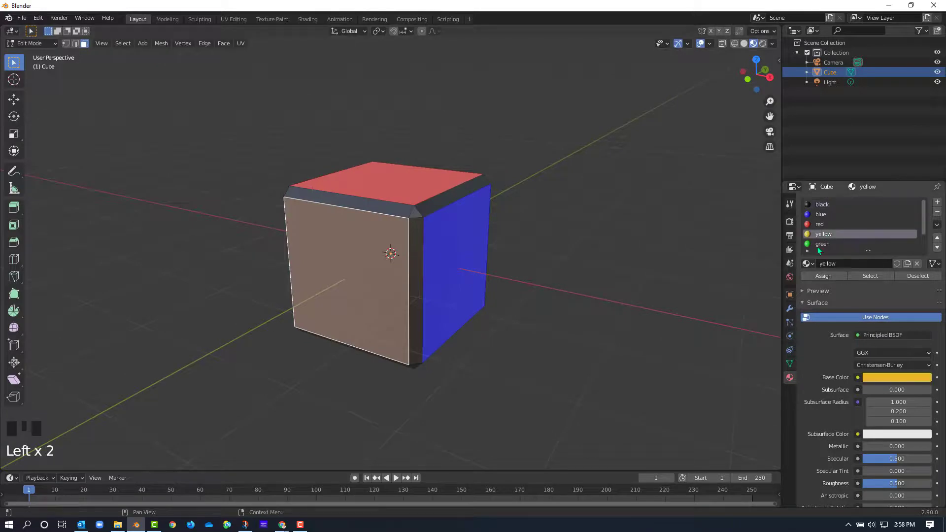
{"action": "left_click", "coordinate": [824, 276]}
Step: Assign the green material to the cube's bottom face
{"action": "middle_click_drag", "start_coordinate": [562, 286], "coordinate": [427, 291]}
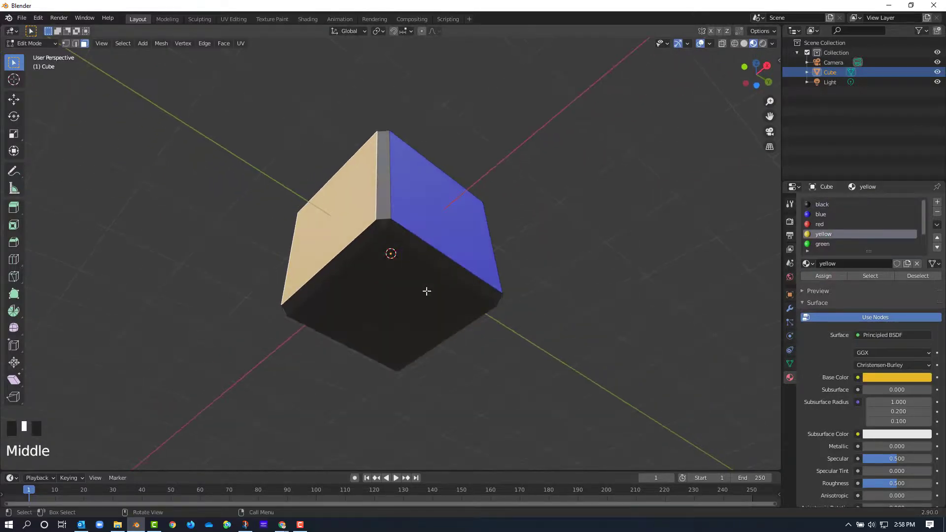
{"action": "left_click", "coordinate": [427, 292]}
{"action": "left_click", "coordinate": [833, 244]}
{"action": "left_click", "coordinate": [819, 276]}
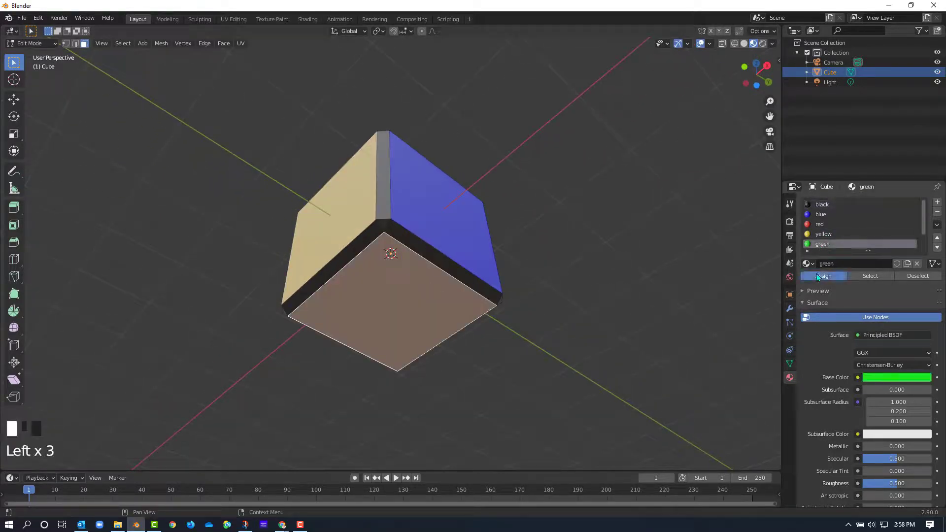
Step: Assign the orange material to the side face opposite the blue one
{"action": "middle_click_drag", "start_coordinate": [380, 304], "coordinate": [526, 329]}
{"action": "left_click", "coordinate": [440, 262]}
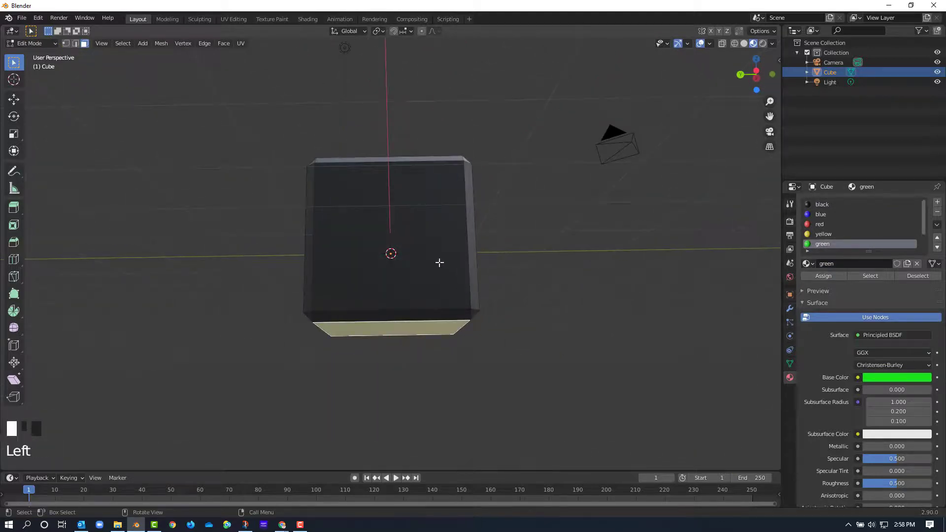
{"action": "scroll", "coordinate": [817, 240], "scroll_direction": "down", "scroll_amount": 1}
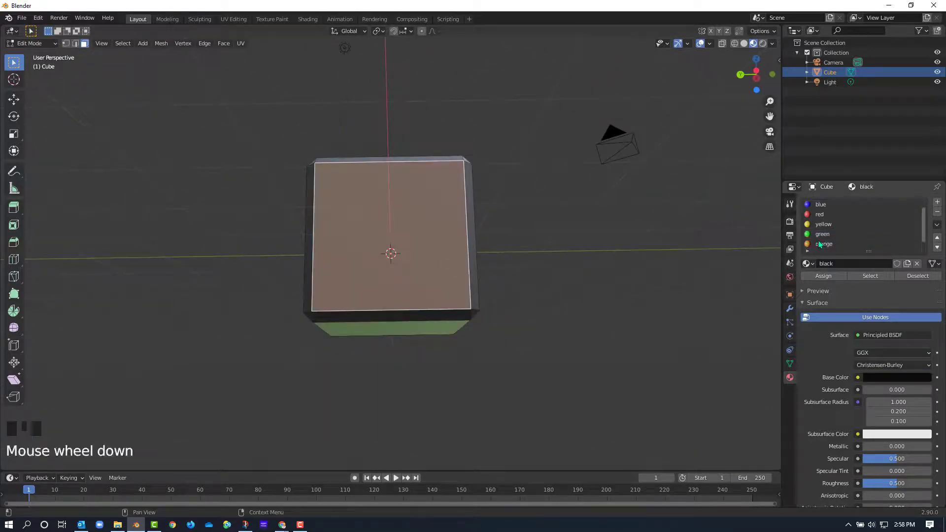
{"action": "left_click", "coordinate": [820, 244]}
{"action": "left_click", "coordinate": [820, 276]}
Step: Assign the white material to the last uncolored side face, opposite the yellow one
{"action": "middle_click_drag", "start_coordinate": [555, 277], "coordinate": [651, 290]}
{"action": "left_click", "coordinate": [420, 259]}
{"action": "scroll", "coordinate": [820, 247], "scroll_direction": "down", "scroll_amount": 2}
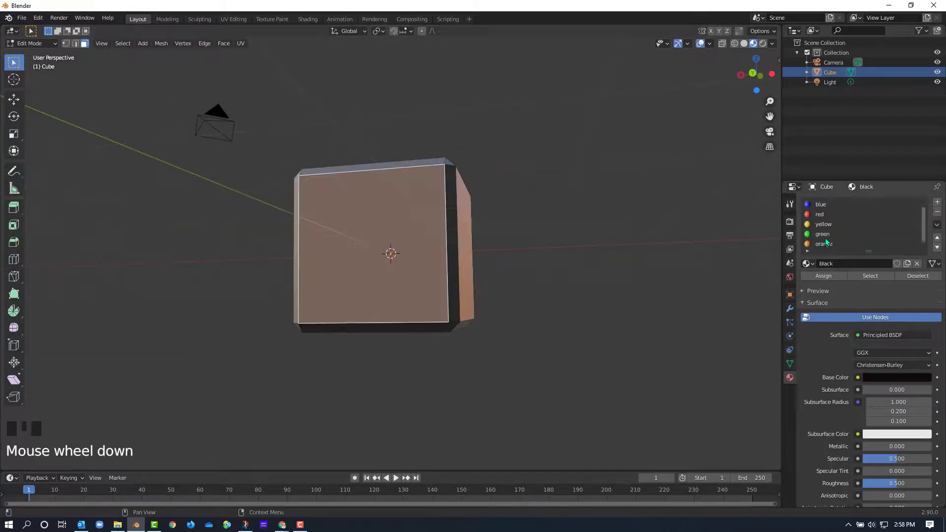
{"action": "left_click", "coordinate": [820, 245]}
{"action": "left_click", "coordinate": [824, 276]}
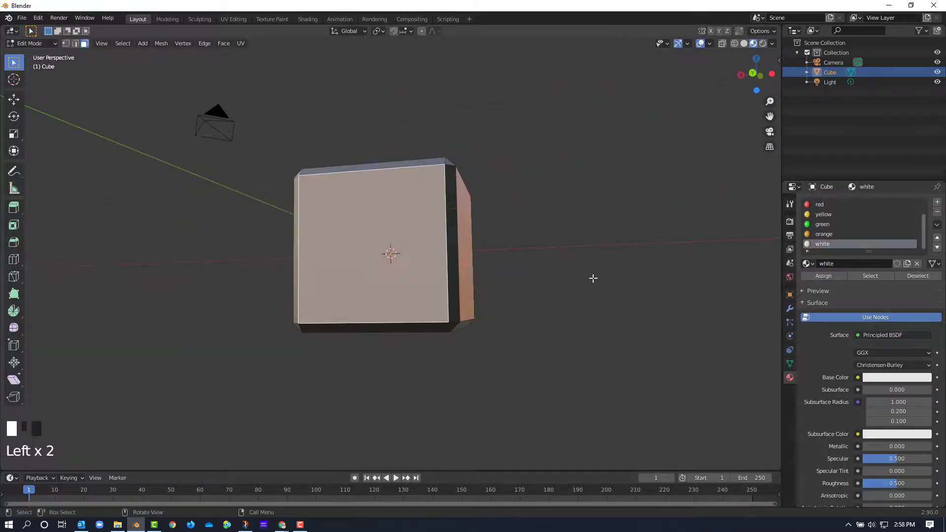
{"action": "middle_click_drag", "start_coordinate": [593, 276], "coordinate": [555, 268]}
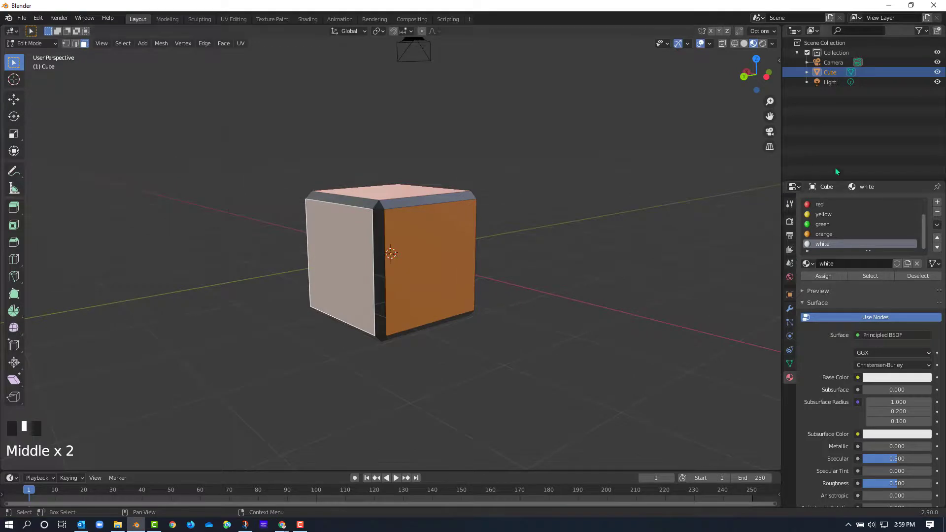
{"action": "middle_click_drag", "start_coordinate": [458, 279], "coordinate": [484, 274]}
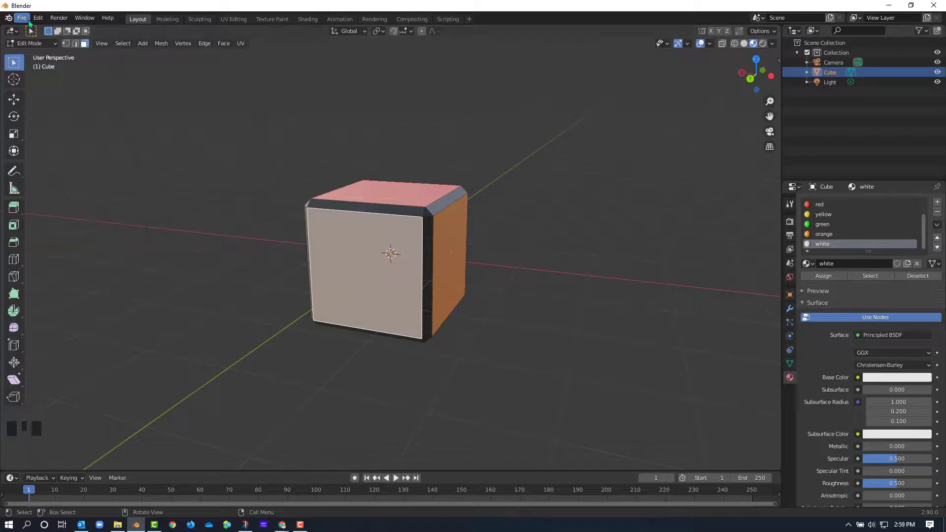
Step: Switch the cube from Edit Mode to Object Mode
{"action": "left_click", "coordinate": [41, 45]}
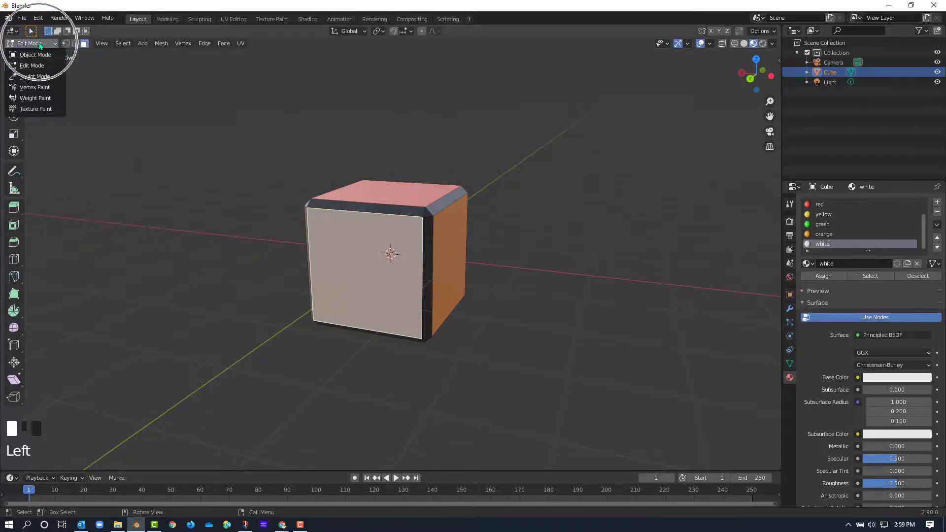
{"action": "left_click", "coordinate": [33, 55]}
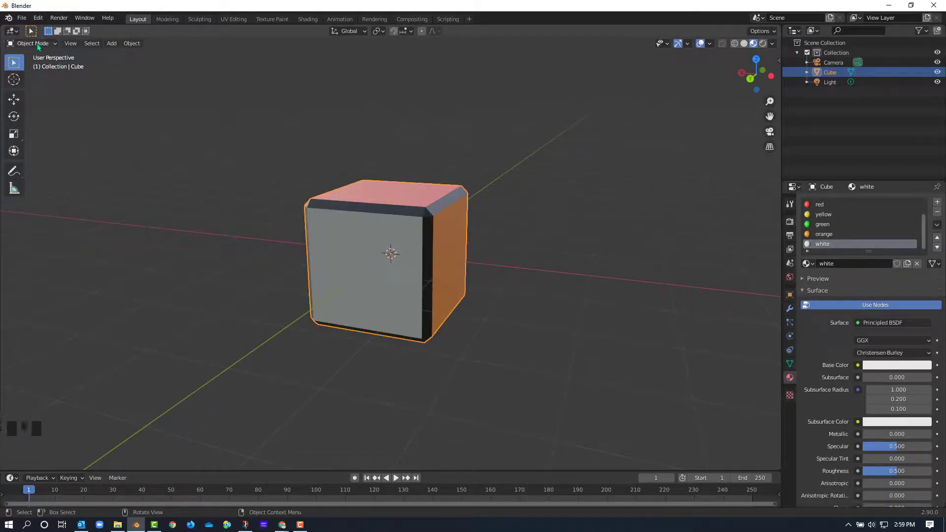
{"action": "key", "text": "Tab"}
{"action": "key", "text": "Tab"}
{"action": "key", "text": "Tab"}
{"action": "key", "text": "Tab"}
{"action": "key", "text": "Tab"}
{"action": "key", "text": "Tab"}
Step: Duplicate the colored cube and place the copy directly above it, about 2 m up along the Z axis
{"action": "key", "text": "shift+d"}
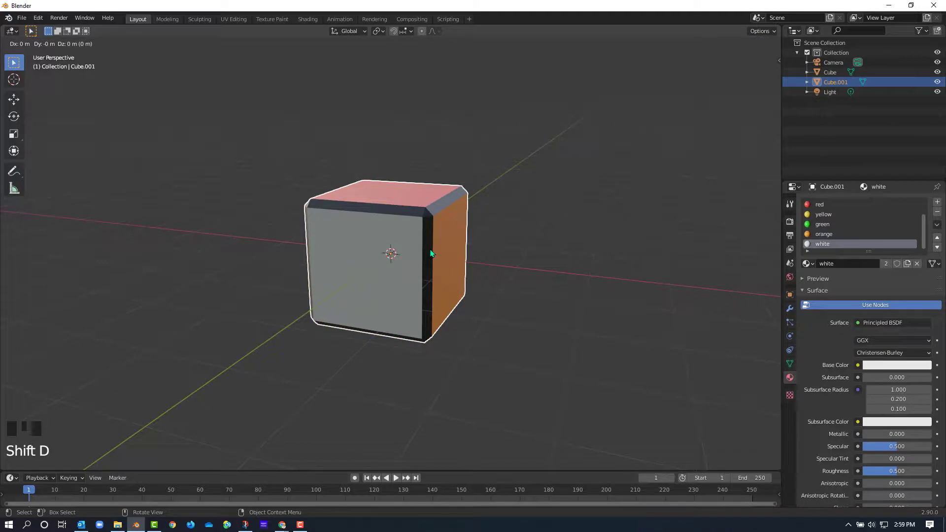
{"action": "key", "text": "z"}
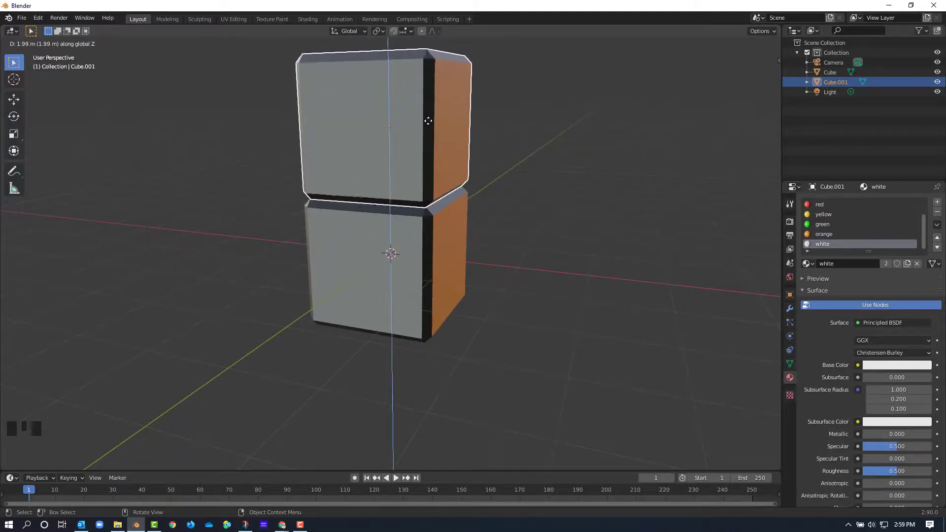
{"action": "left_click", "coordinate": [428, 126]}
Step: Duplicate the upper cube about 2 m further up along the Z axis to complete a three-cube column
{"action": "middle_click_drag", "start_coordinate": [504, 173], "coordinate": [525, 170]}
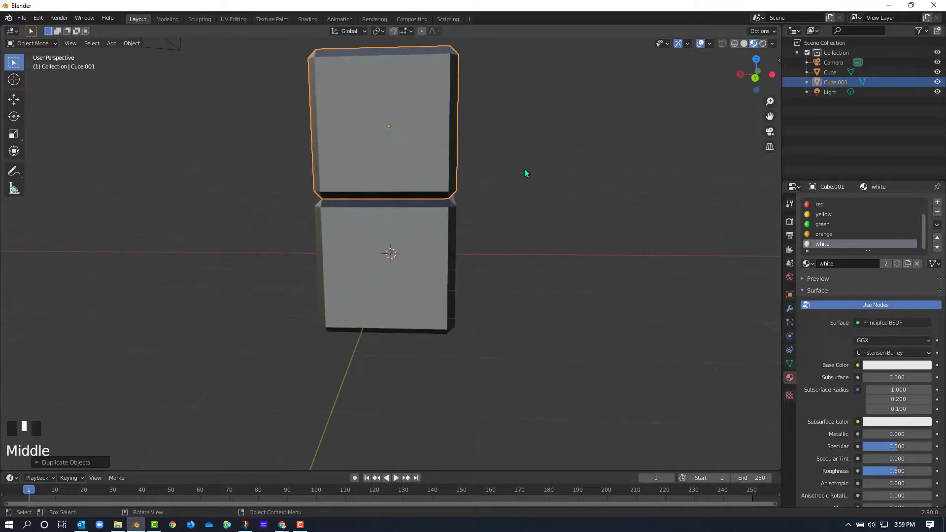
{"action": "scroll", "coordinate": [525, 170], "scroll_direction": "down", "scroll_amount": 3}
{"action": "key", "text": "shift+d"}
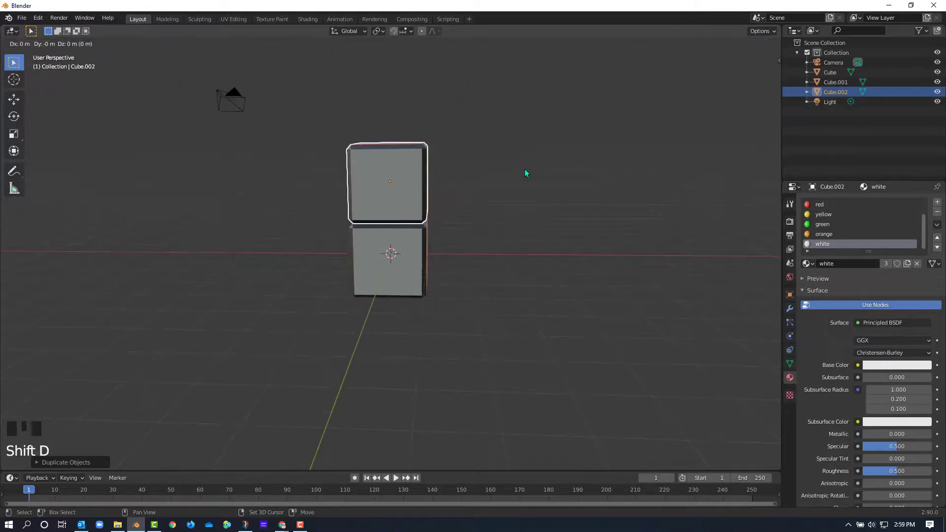
{"action": "key", "text": "z"}
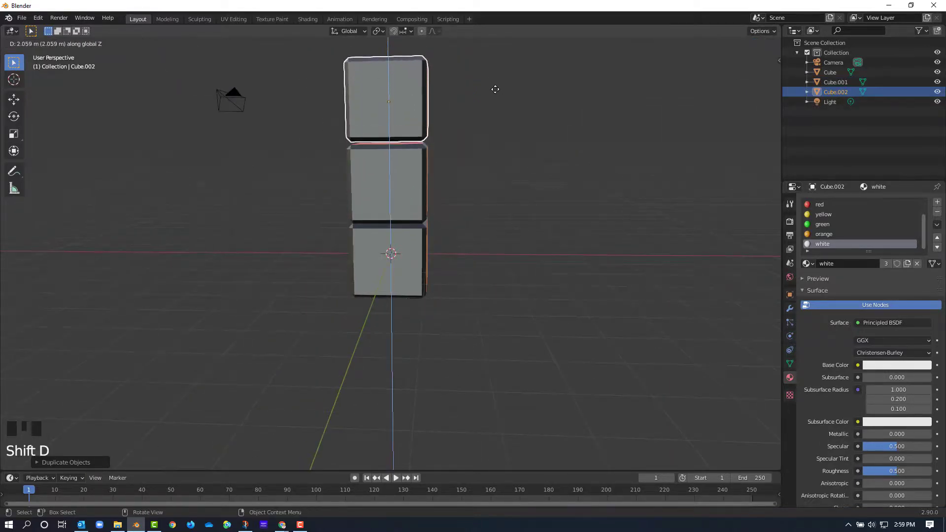
{"action": "left_click", "coordinate": [496, 92]}
Step: Select all three cubes in the column and duplicate them about 2 m along the Y axis as an adjoining column, then deselect everything
{"action": "middle_click_drag", "start_coordinate": [521, 146], "coordinate": [429, 188]}
{"action": "left_click", "coordinate": [428, 185], "text": "shift"}
{"action": "left_click", "coordinate": [421, 263], "text": "shift"}
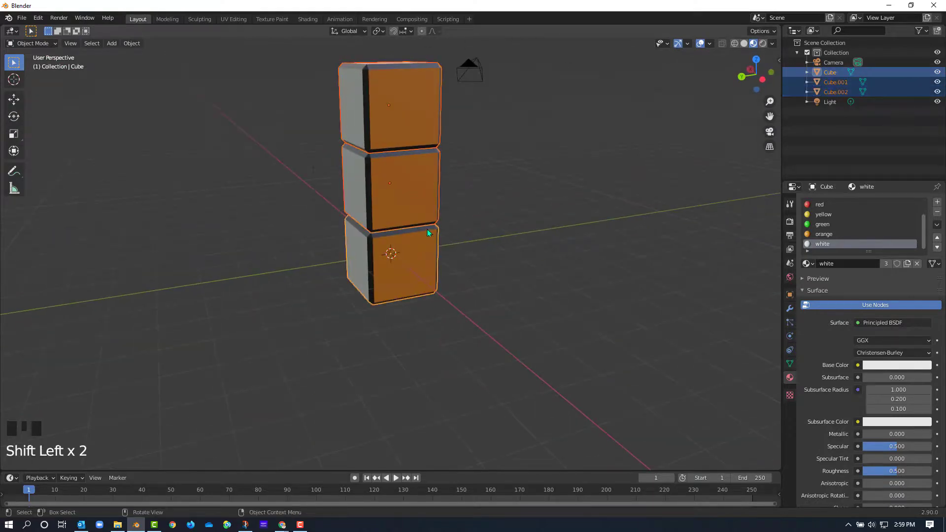
{"action": "middle_click_drag", "start_coordinate": [427, 230], "coordinate": [435, 192]}
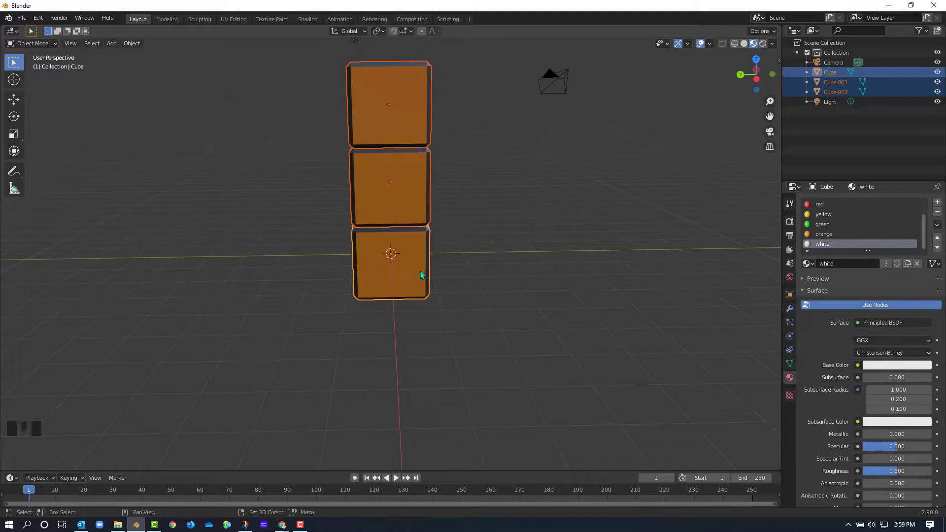
{"action": "key", "text": "shift+d"}
{"action": "key", "text": "y"}
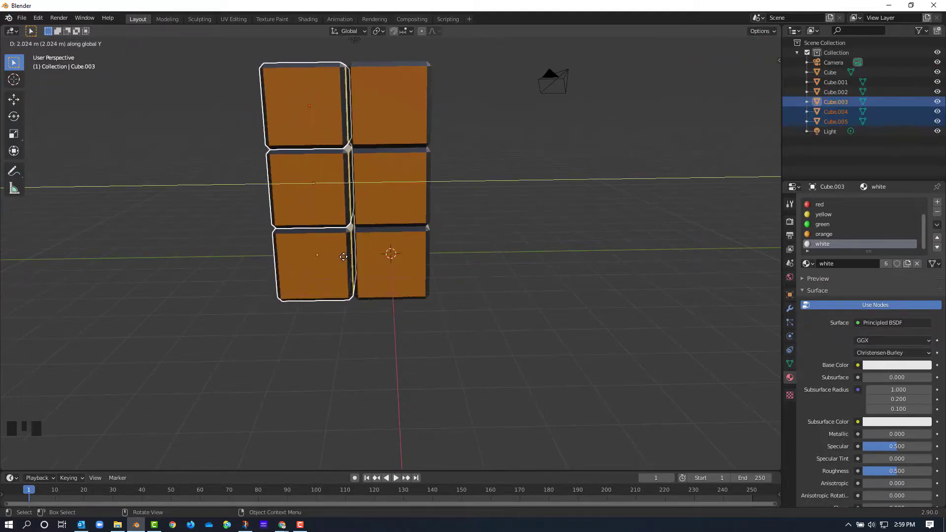
{"action": "left_click", "coordinate": [346, 257]}
{"action": "left_click", "coordinate": [576, 258]}
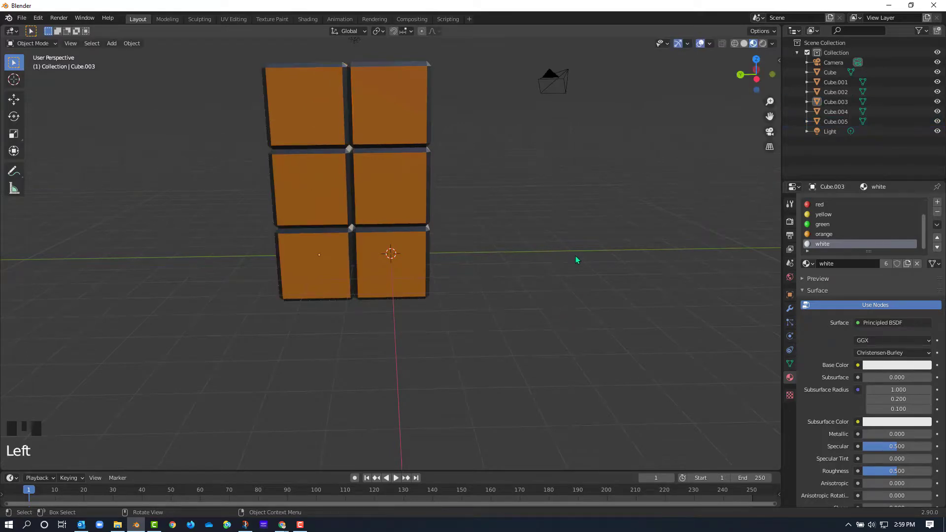
Step: Change the scene light to a Sun with strength 7 and re-aim its beam toward the stacked cubes
{"action": "scroll", "coordinate": [572, 265], "scroll_direction": "down", "scroll_amount": 2}
{"action": "left_click", "coordinate": [363, 99]}
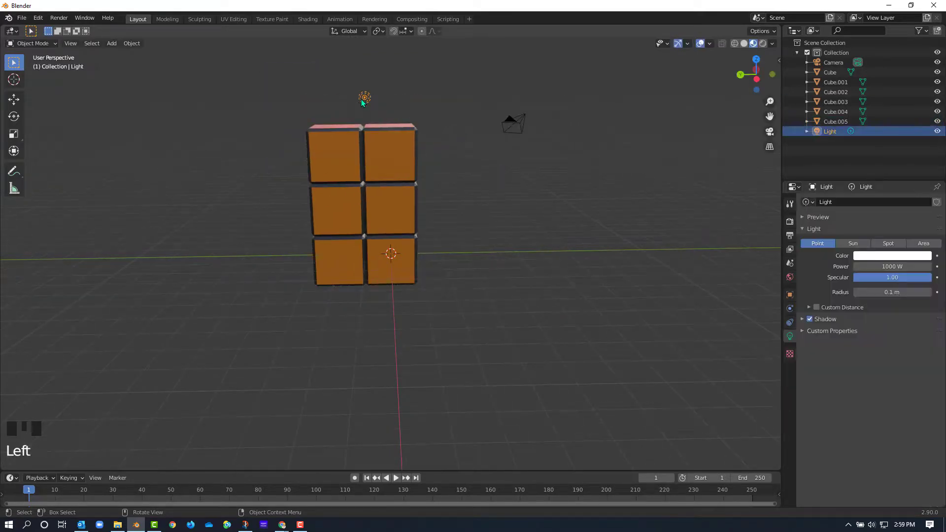
{"action": "middle_click_drag", "start_coordinate": [444, 138], "coordinate": [486, 124]}
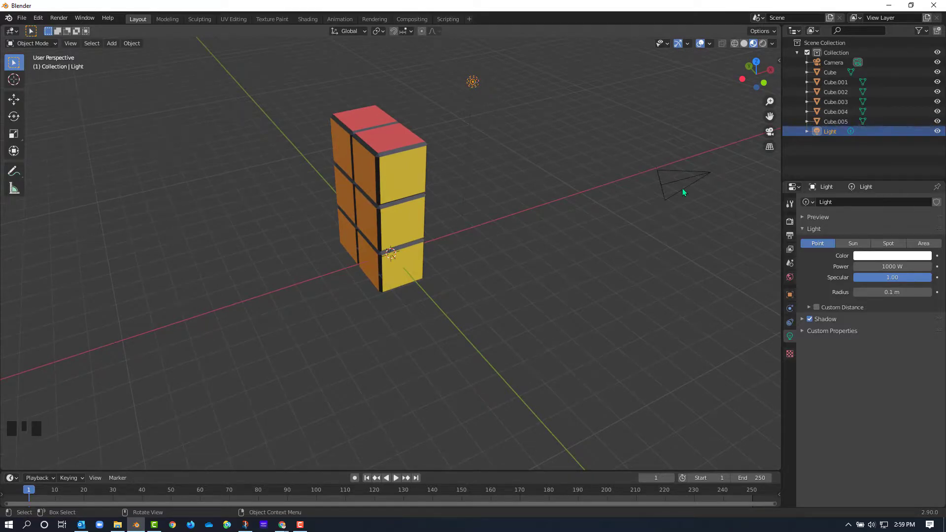
{"action": "left_click", "coordinate": [846, 242]}
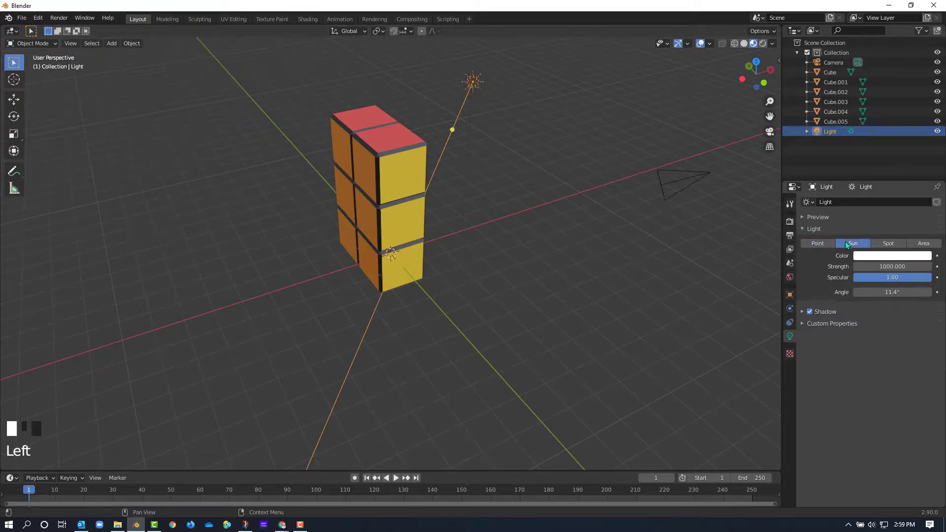
{"action": "double_click", "coordinate": [872, 266]}
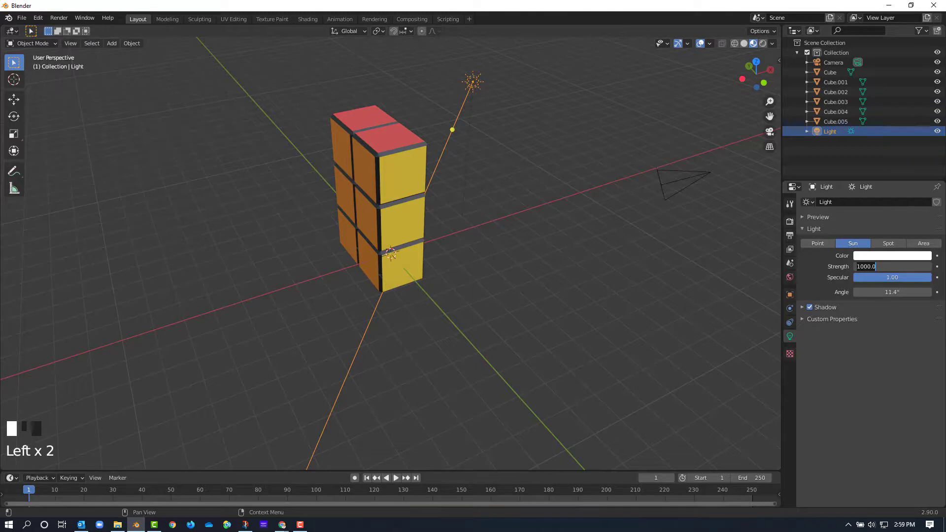
{"action": "type", "text": "7"}
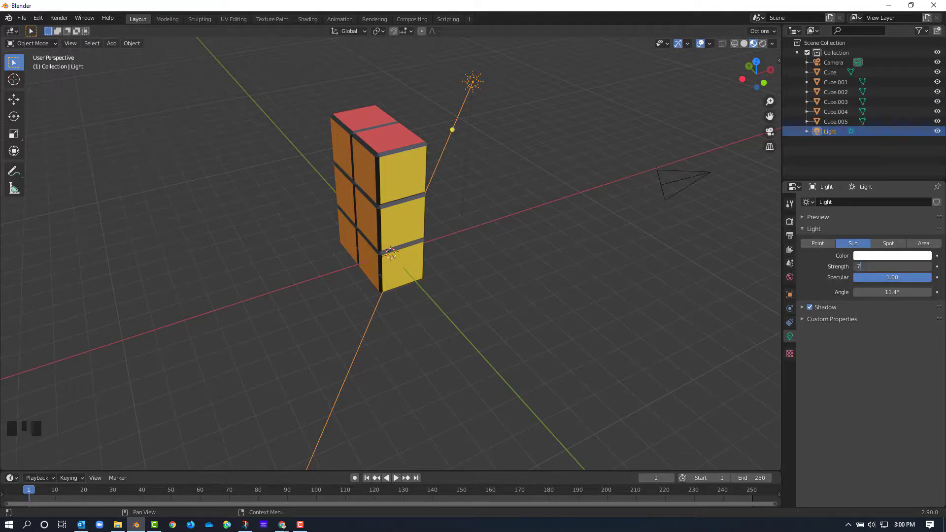
{"action": "key", "text": "Return"}
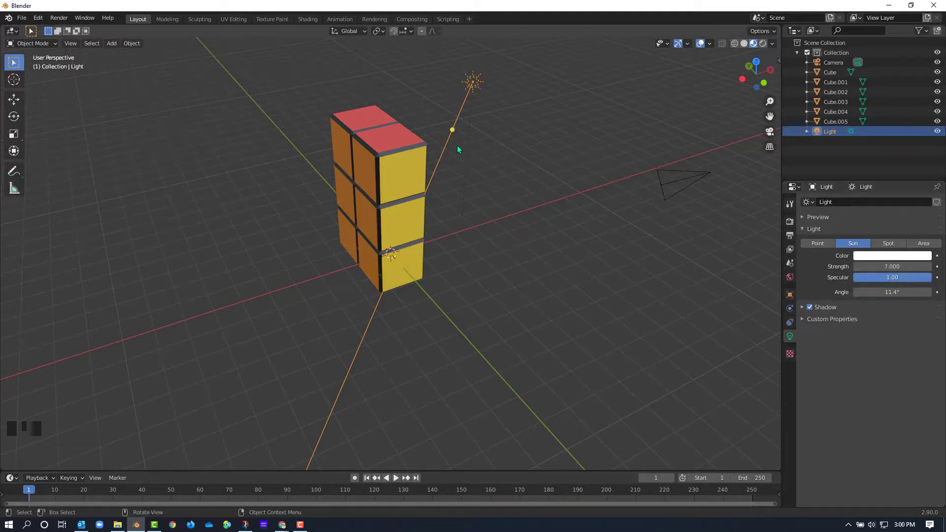
{"action": "left_click_drag", "start_coordinate": [450, 131], "coordinate": [439, 121]}
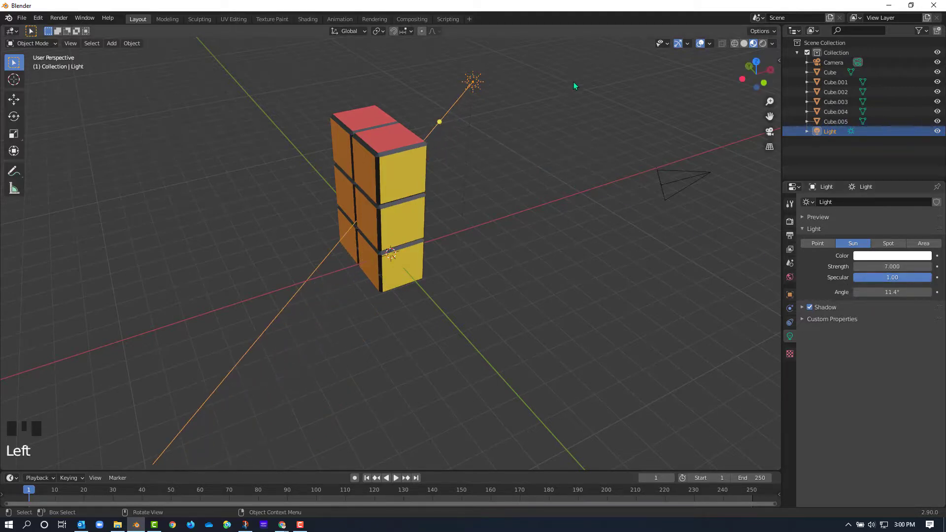
Step: Display the viewport in Rendered shading and check the sun's lighting on the cubes from several sides
{"action": "mouse_move", "coordinate": [548, 97]}
{"action": "middle_mouse_down"}
{"action": "mouse_move", "coordinate": [486, 96]}
{"action": "mouse_move", "coordinate": [465, 69]}
{"action": "mouse_move", "coordinate": [472, 94]}
{"action": "mouse_move", "coordinate": [433, 88]}
{"action": "mouse_move", "coordinate": [428, 77]}
{"action": "middle_mouse_up"}
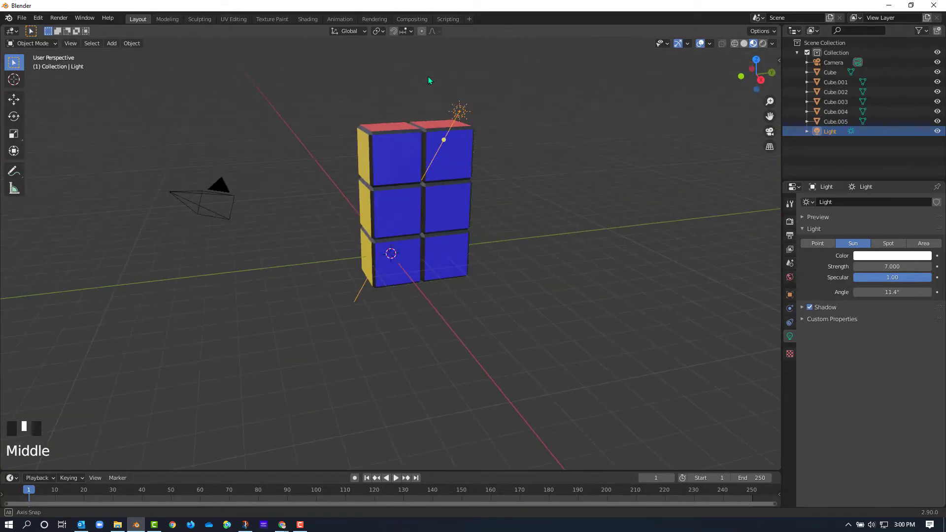
{"action": "left_click", "coordinate": [764, 43]}
{"action": "mouse_move", "coordinate": [562, 143]}
{"action": "middle_mouse_down"}
{"action": "mouse_move", "coordinate": [743, 161]}
{"action": "mouse_move", "coordinate": [466, 184]}
{"action": "mouse_move", "coordinate": [445, 176]}
{"action": "mouse_move", "coordinate": [567, 186]}
{"action": "mouse_move", "coordinate": [626, 169]}
{"action": "mouse_move", "coordinate": [650, 147]}
{"action": "middle_mouse_up"}
{"action": "scroll", "coordinate": [650, 147], "scroll_direction": "down", "scroll_amount": 1}
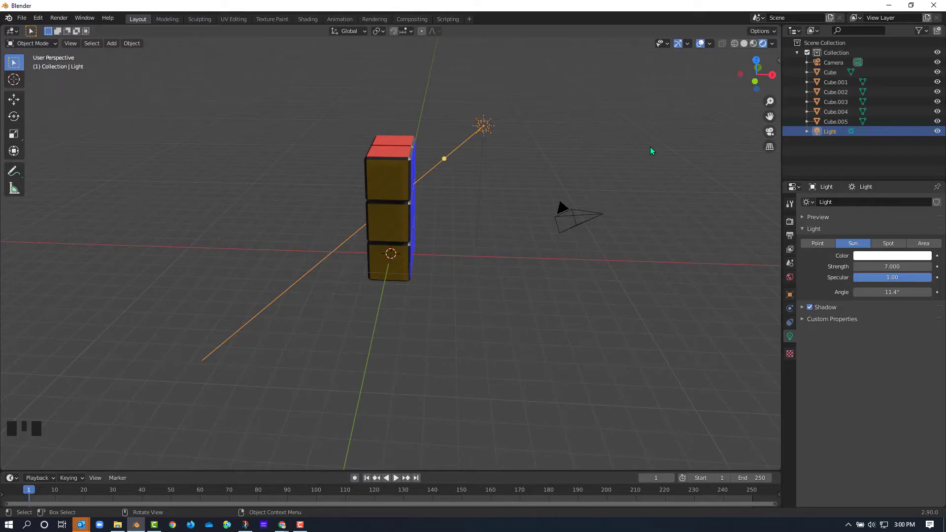
{"action": "middle_click_drag", "start_coordinate": [651, 148], "coordinate": [599, 154]}
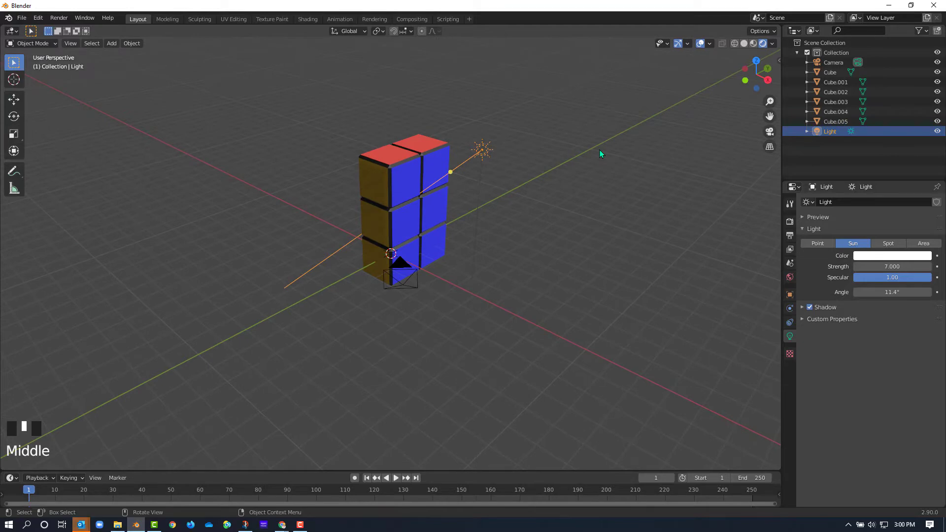